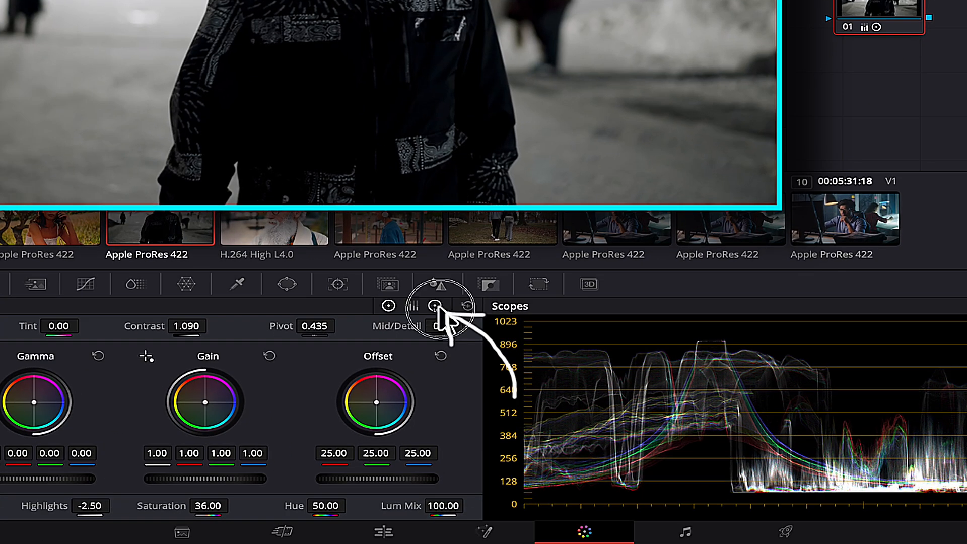
- Switch the primaries to the Log wheels and fine-tune the tonal levels of the Dark Base Mood node
left_click(436, 308)
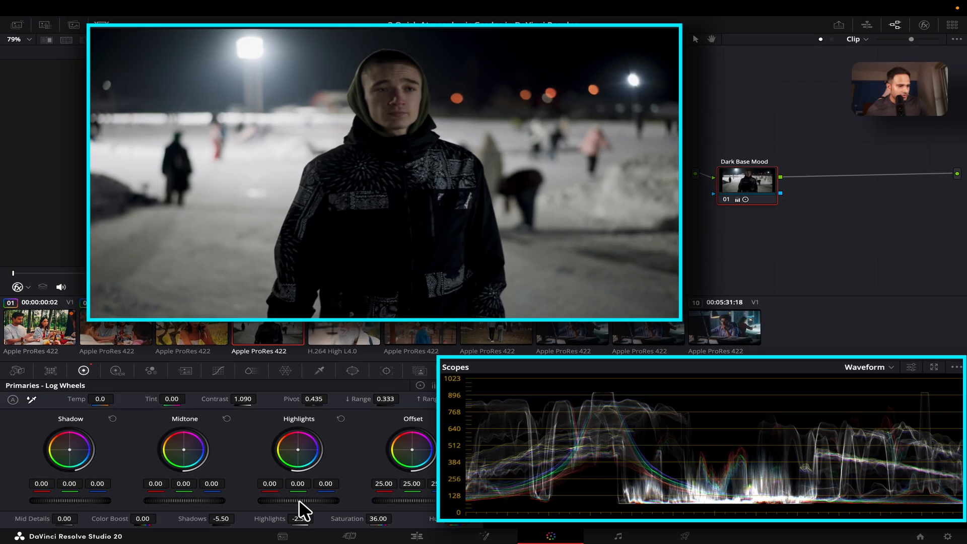
mouse_move(220, 485)
left_mouse_down()
mouse_move(194, 482)
mouse_move(217, 497)
left_mouse_up()
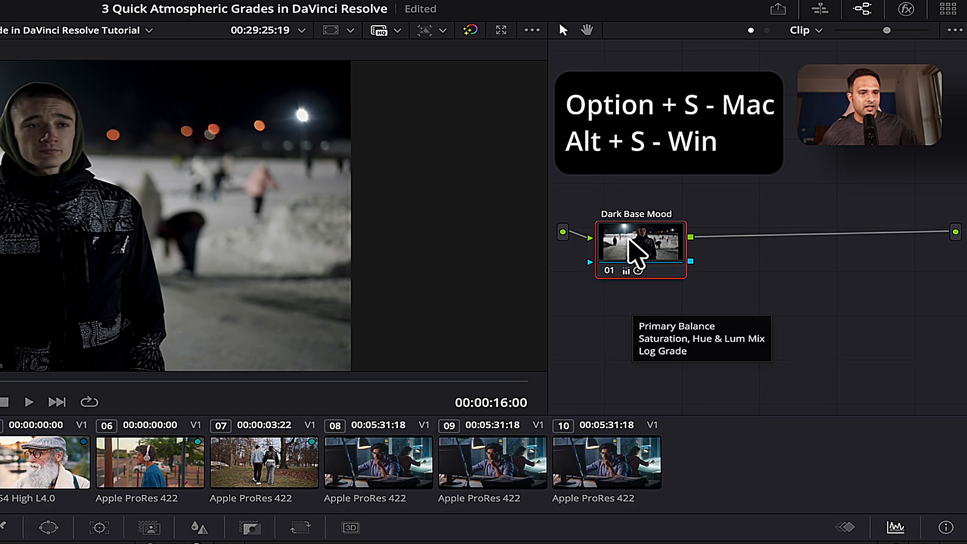
- Add a serial node after Dark Base Mood and label it "Cool Atmosphere"
key("alt+s")
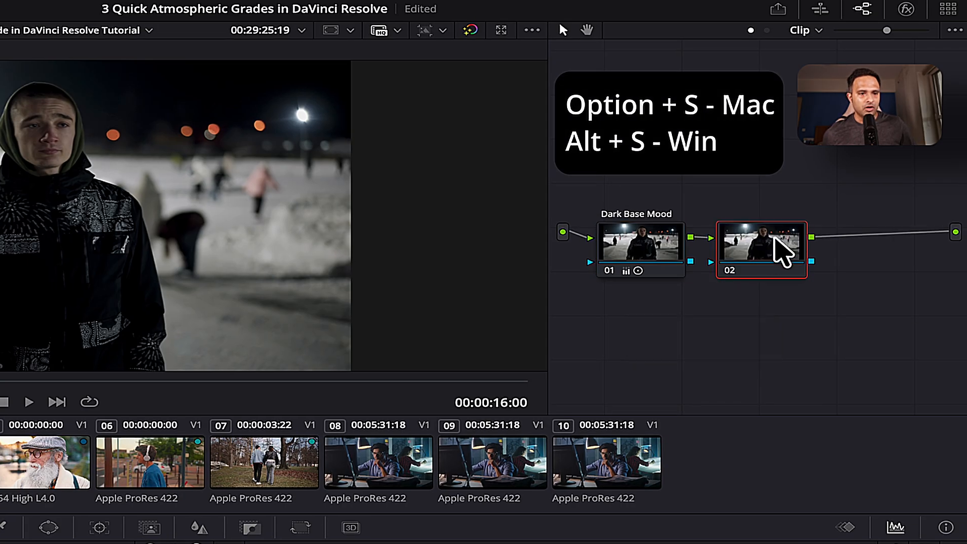
right_click(762, 253)
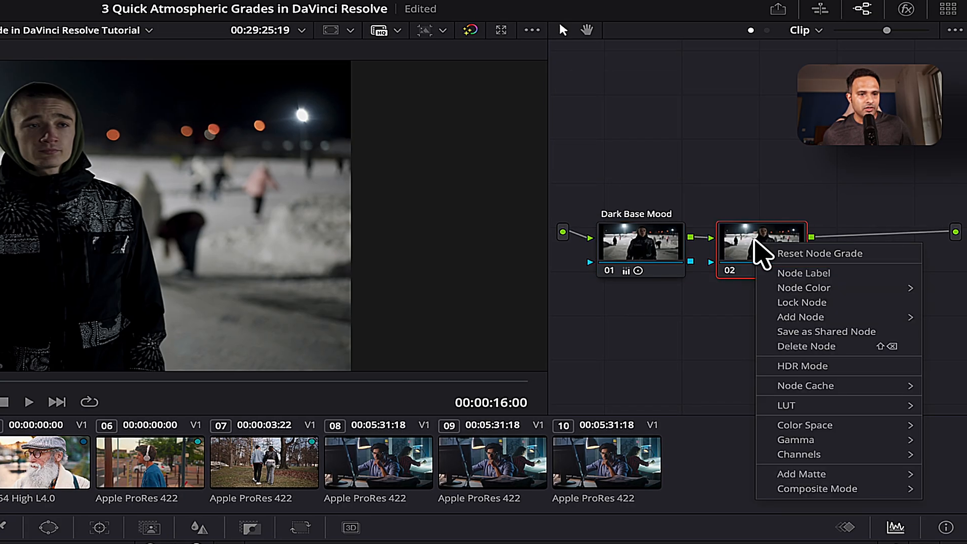
left_click(818, 275)
type("Cool Atmosphere")
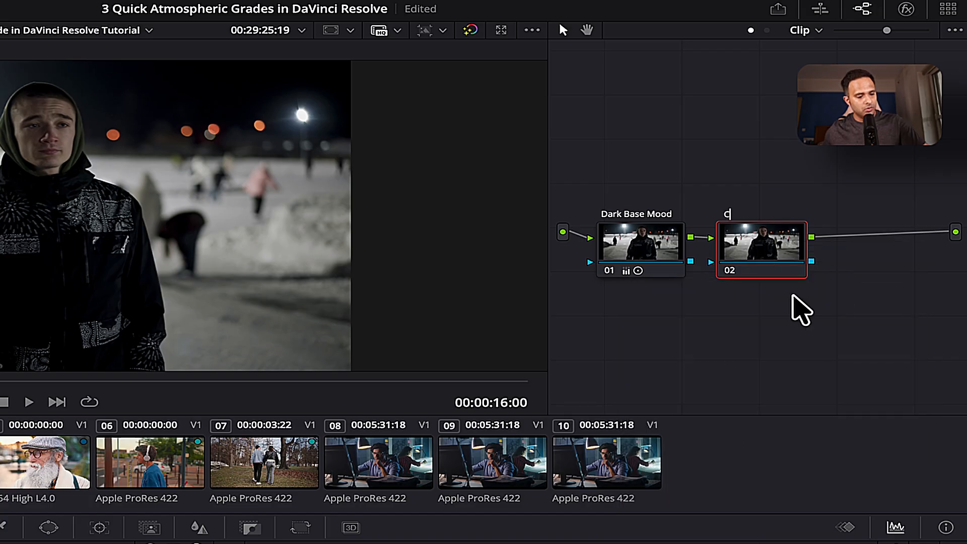
key("Return")
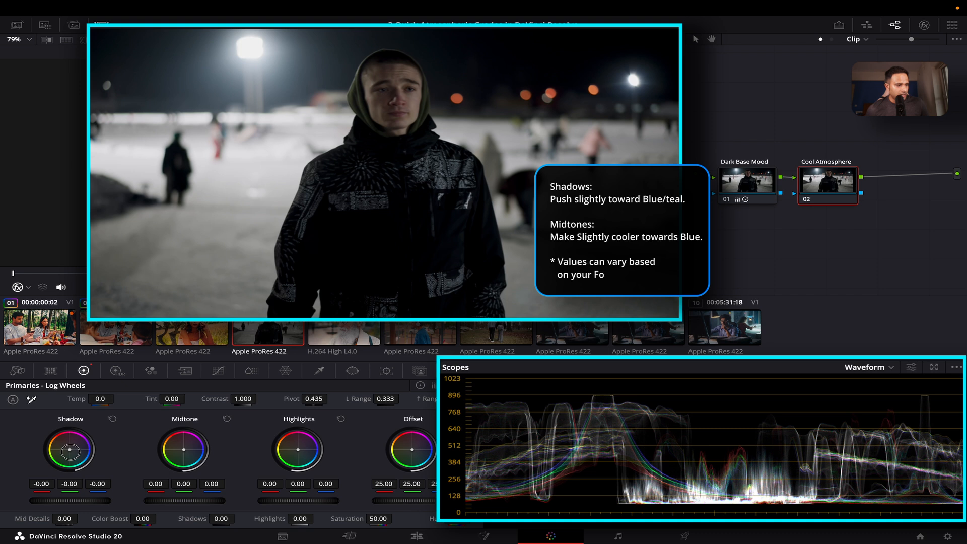
- Push the log shadows toward teal-blue at -0.17, 0.03, 0.08 and the midtones slightly toward blue at -0.02, 0.00, 0.02
left_click_drag(70, 451, 79, 486)
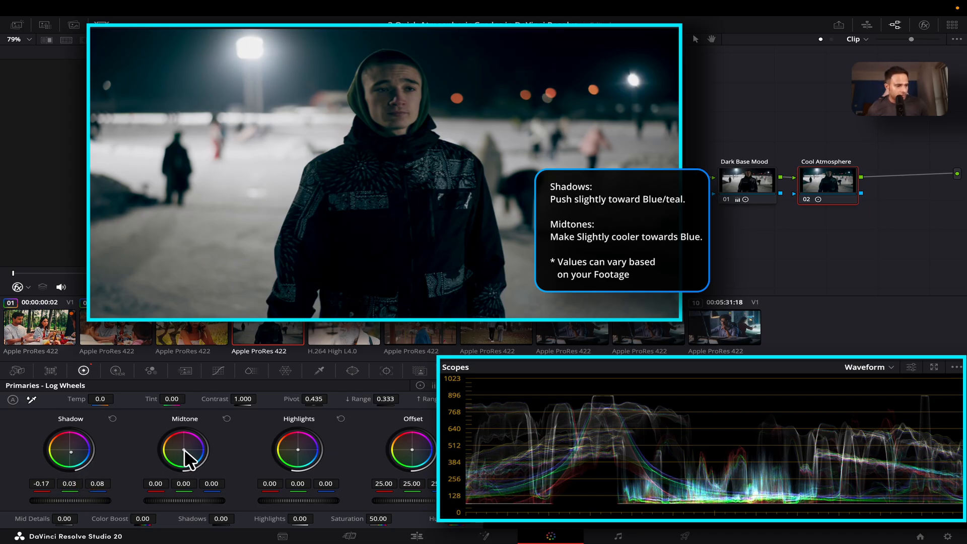
left_click_drag(190, 458, 192, 463)
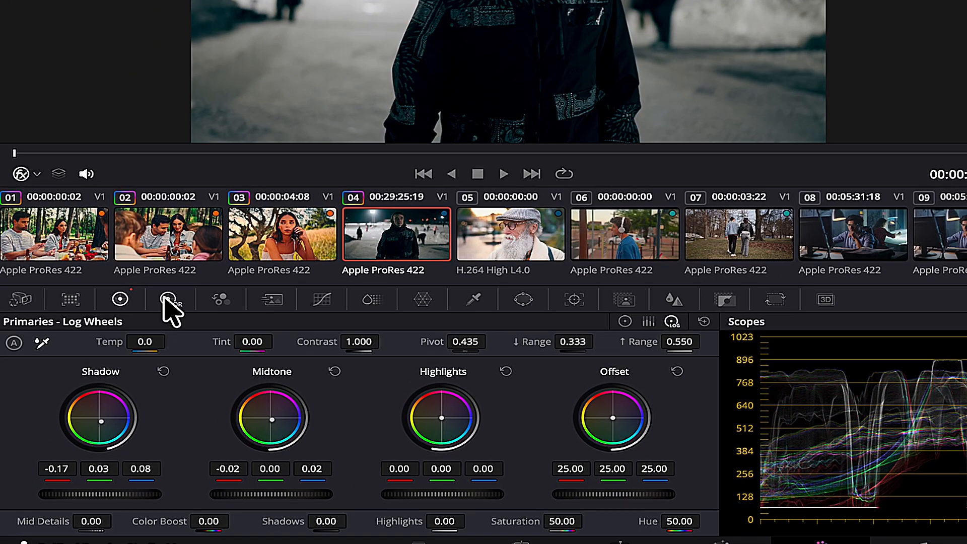
- In the HDR color wheels, preview the Black and Dark zones and set their exposures to 0.50 and 0.05
left_click(165, 302)
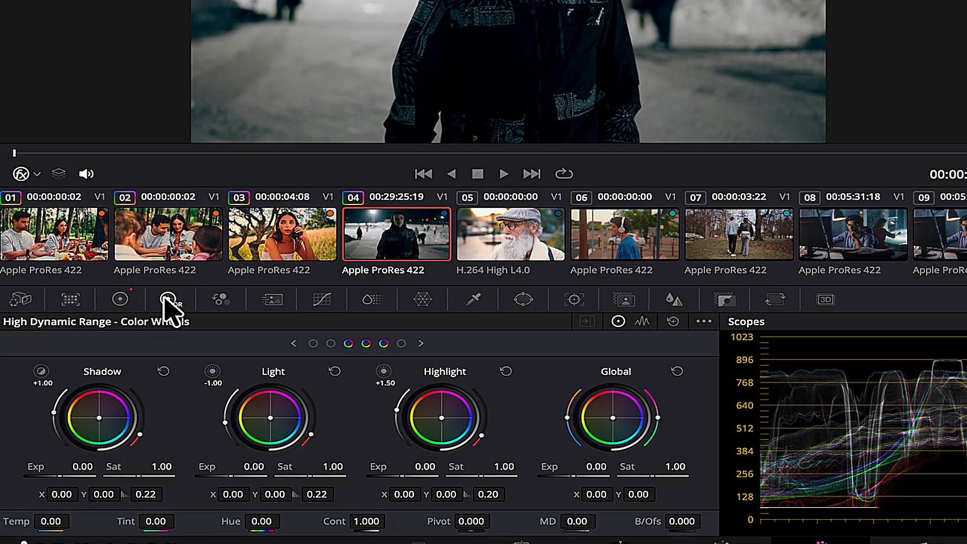
left_click(312, 344)
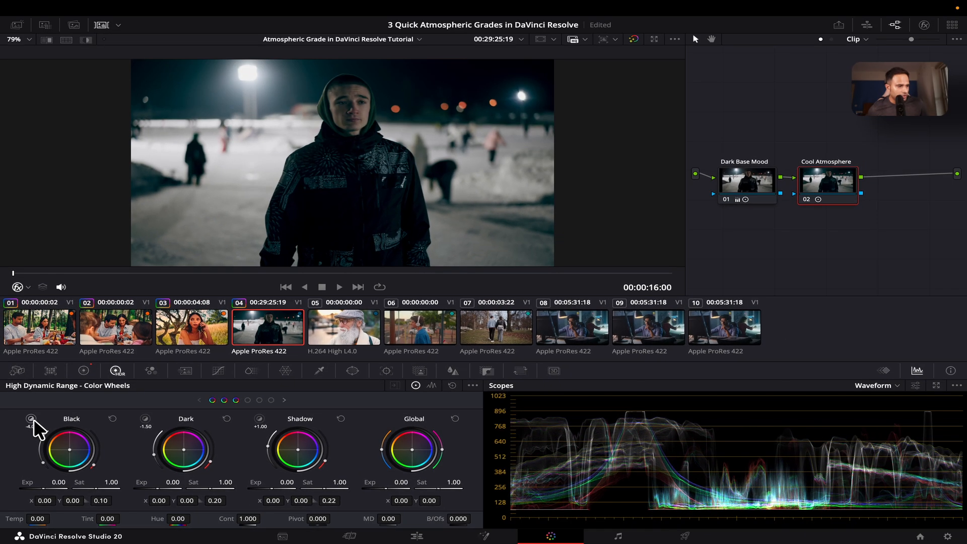
left_click(42, 371)
left_click(32, 422)
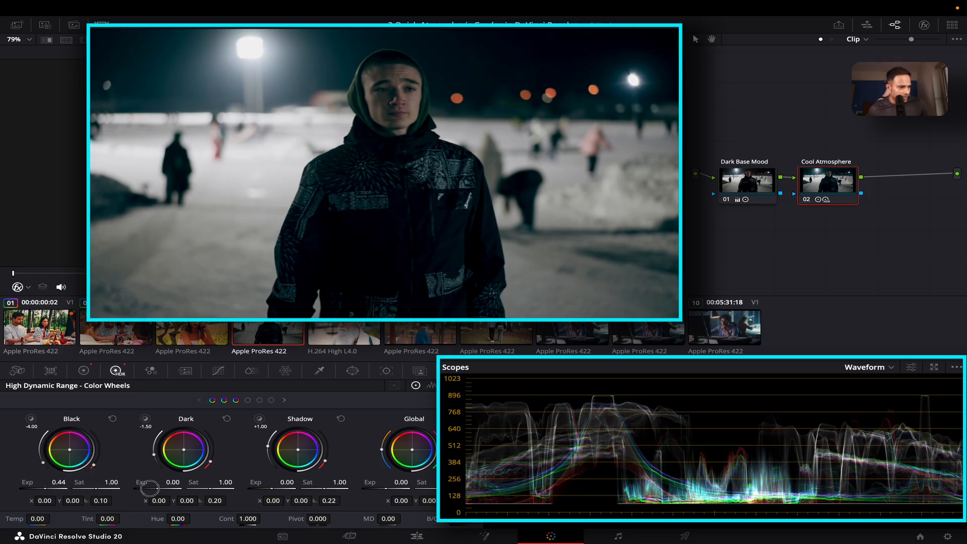
left_click(146, 419)
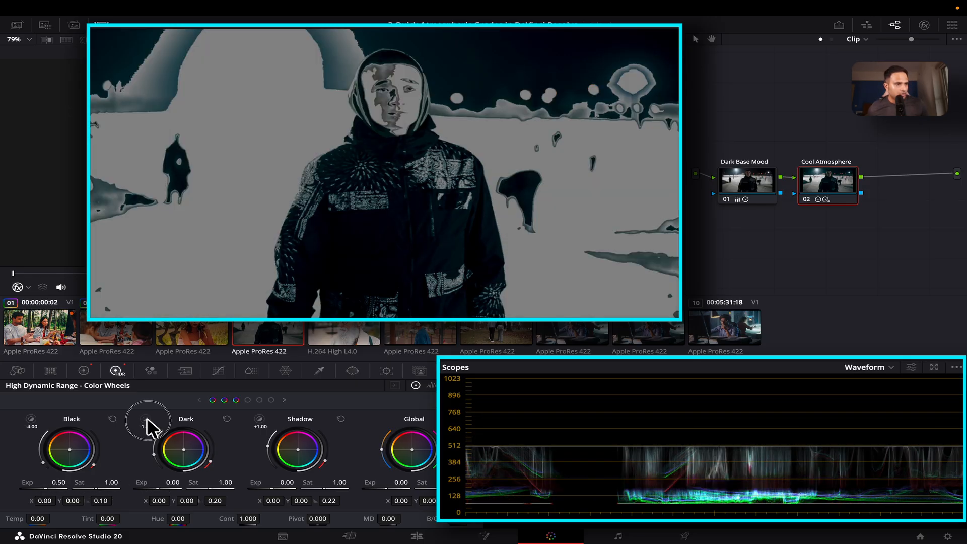
left_click(147, 420)
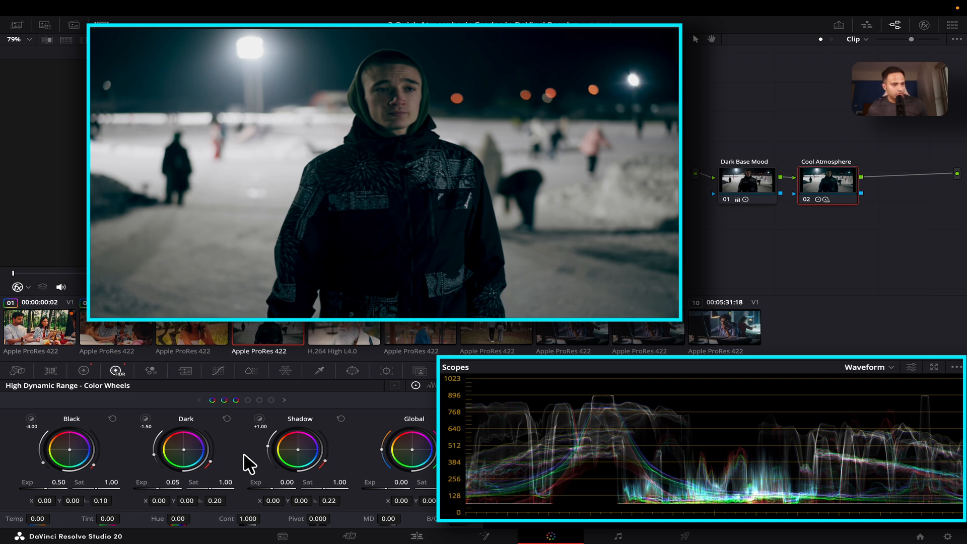
- Preview the HDR Shadow zone and raise its exposure to 0.18
left_click(260, 419)
left_click(260, 419)
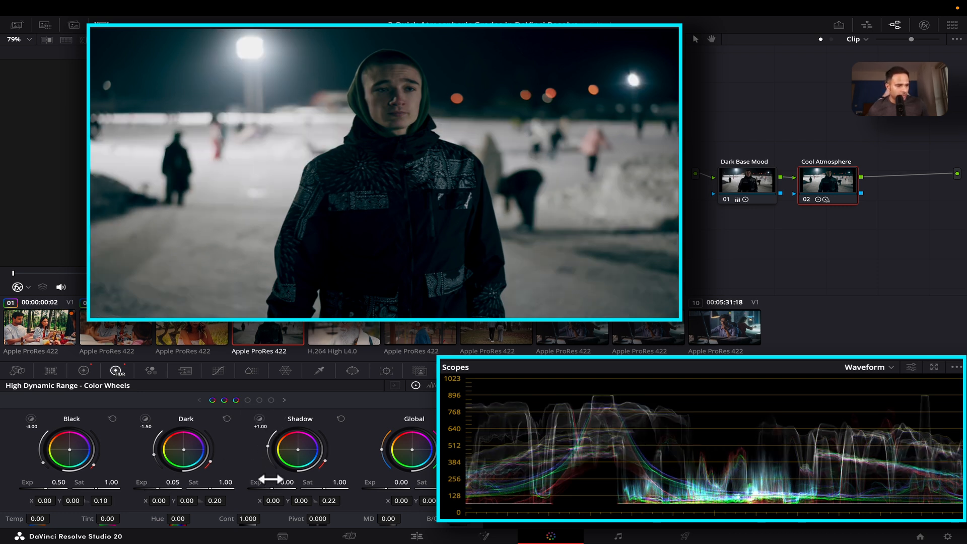
left_click_drag(273, 488, 286, 489)
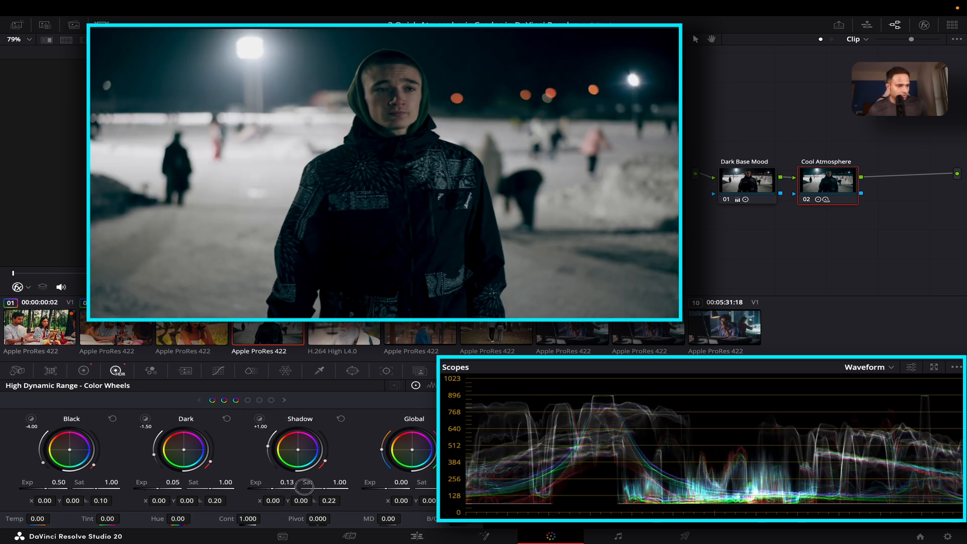
- Bring up the brighter HDR zones, then set the Light exposure to 0.27 and the Highlight exposure to -0.40
left_click(260, 399)
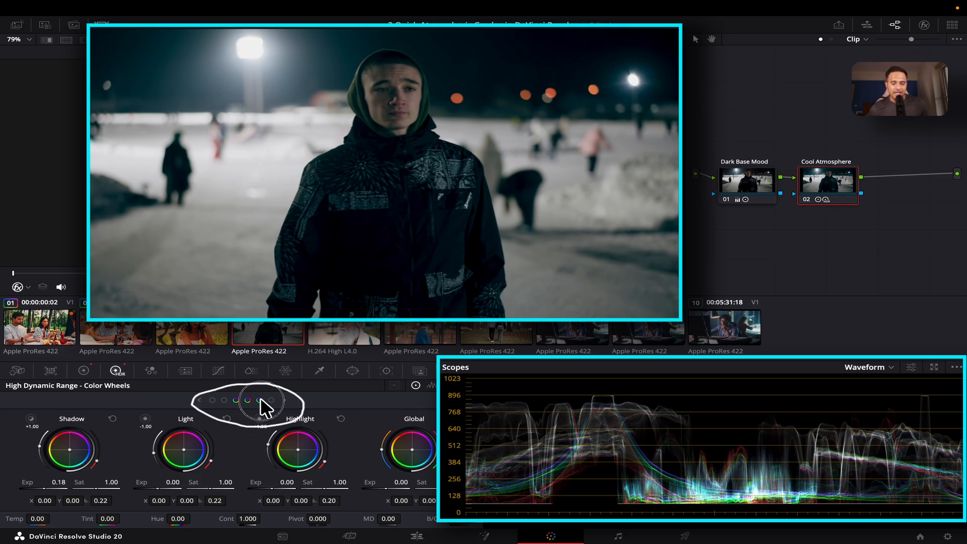
left_click(145, 419)
left_click(146, 419)
left_click_drag(158, 488, 279, 483)
left_click(259, 418)
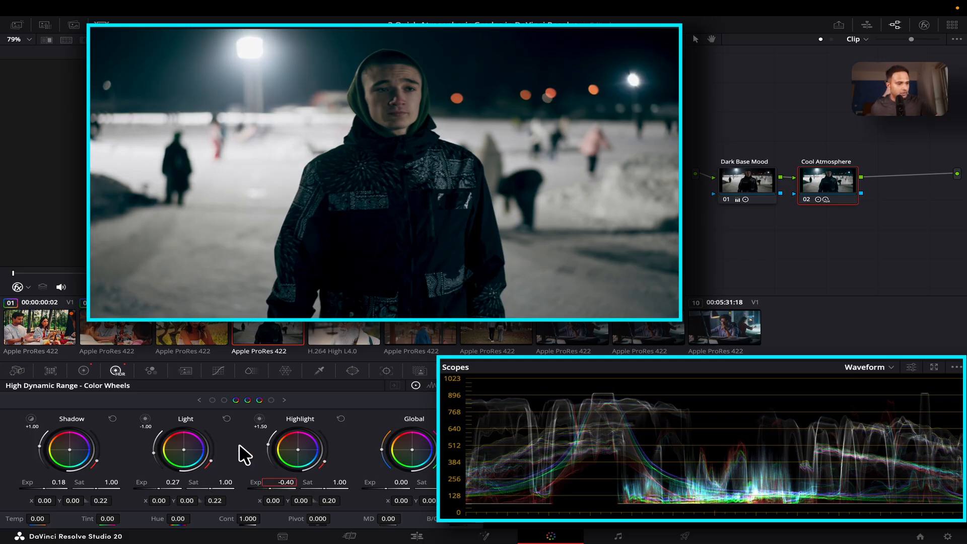
- Show the HDR zone above Highlight, preview its range and adjust its exposure
left_click(271, 399)
left_click(260, 418)
left_click(271, 489)
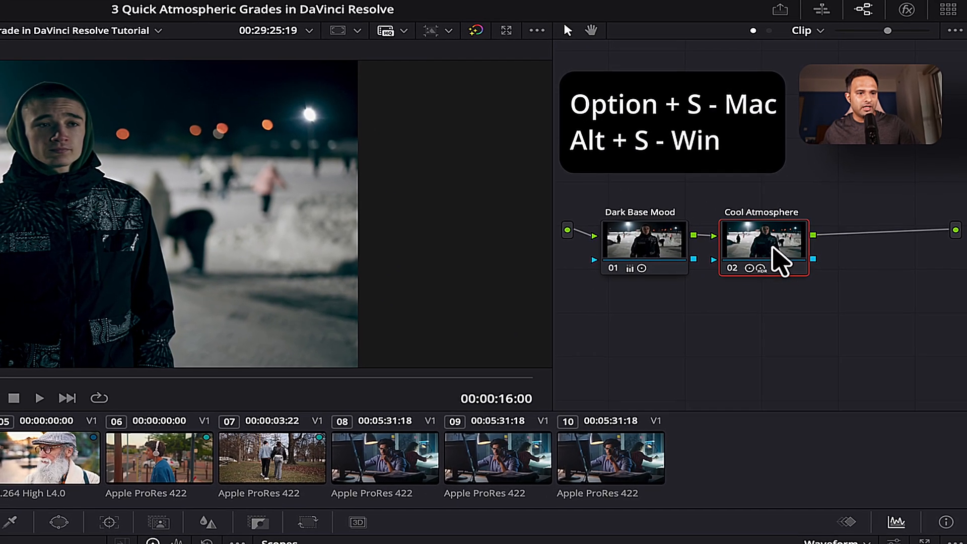
- Add a serial node after Cool Atmosphere and label it "Texture & Depth"
key("alt+s")
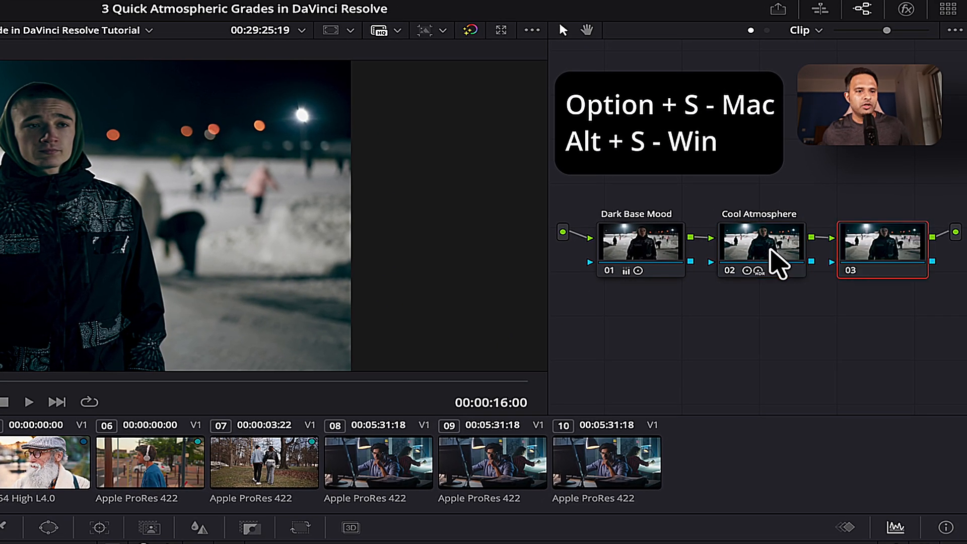
right_click(881, 243)
left_click(850, 274)
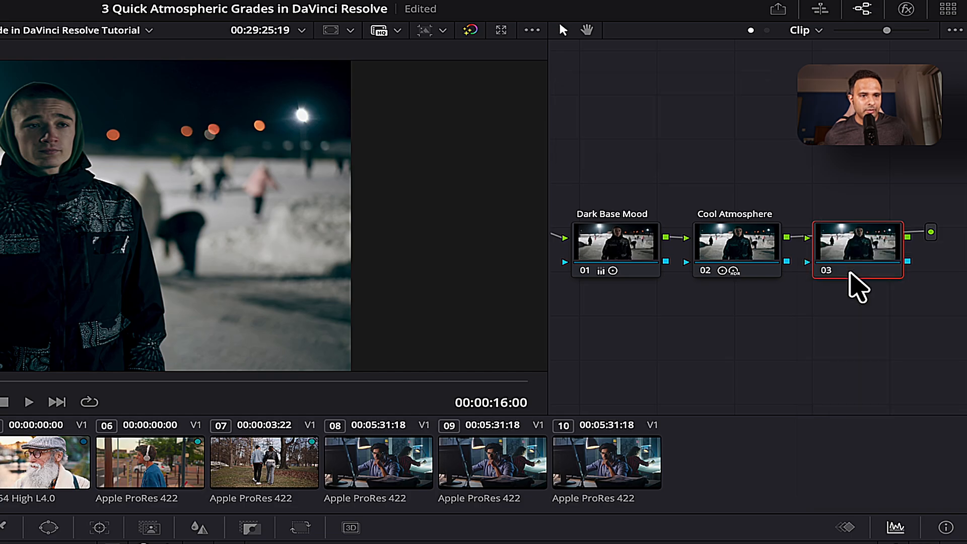
type("Texture & Depth")
key("Return")
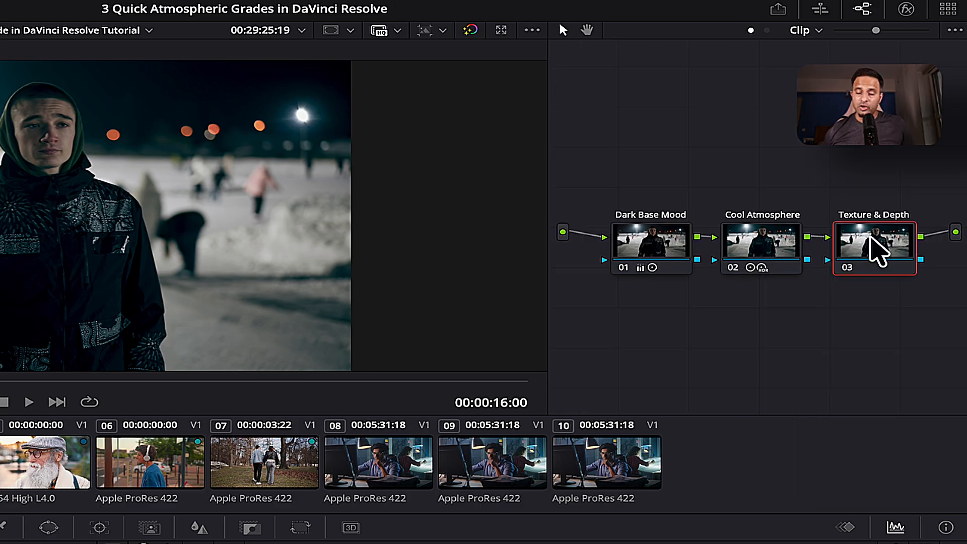
- Search the effects for Vignette, apply it to the Texture & Depth node and show its settings
key("shift+space")
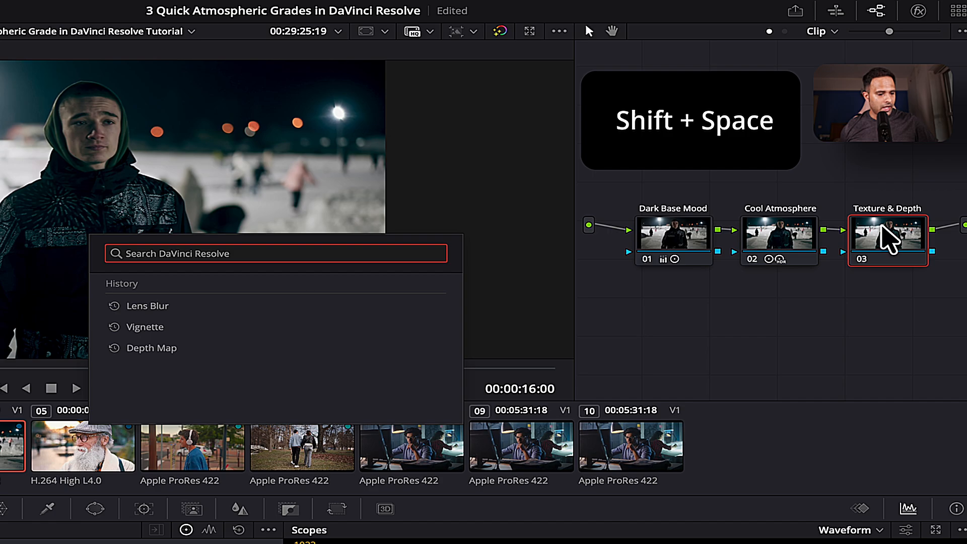
type("vig")
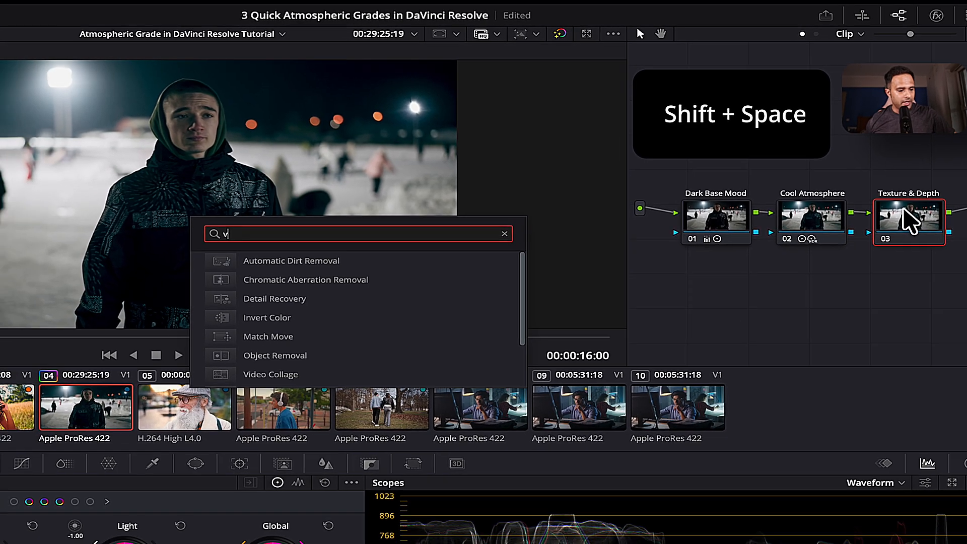
type("n")
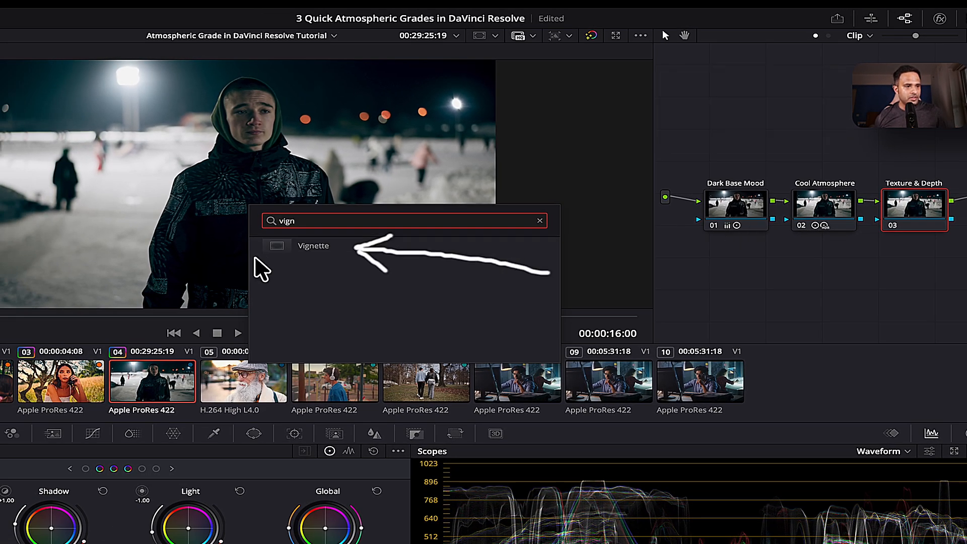
left_click(304, 248)
left_click(940, 18)
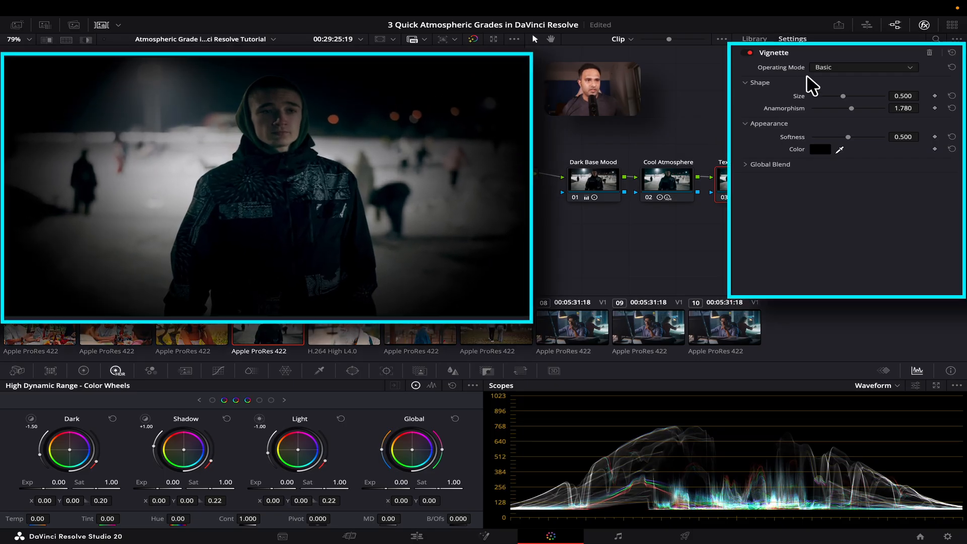
- Set the vignette's operating mode to Advanced and shape it with Size 0.630 and Anamorphism 2.360
left_click(842, 67)
left_click(830, 91)
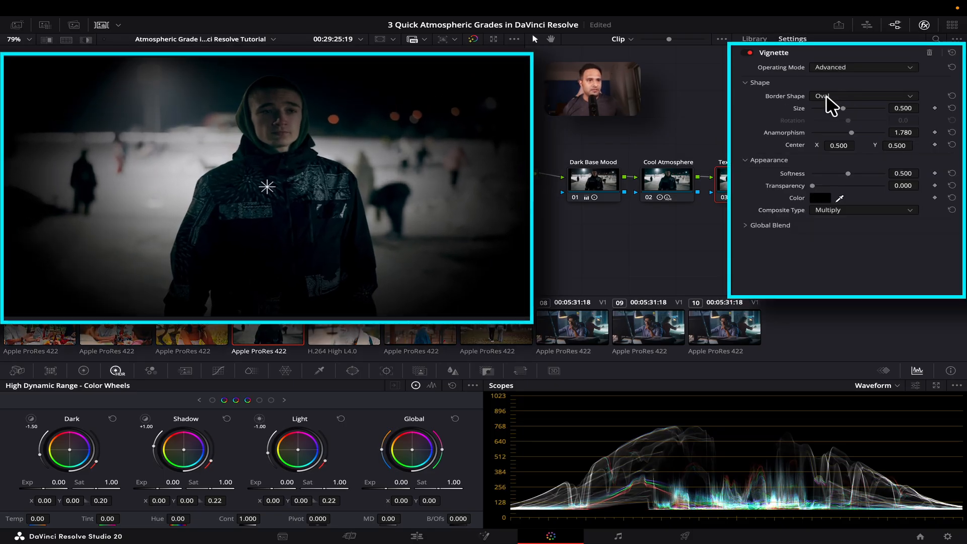
left_click_drag(842, 107, 870, 107)
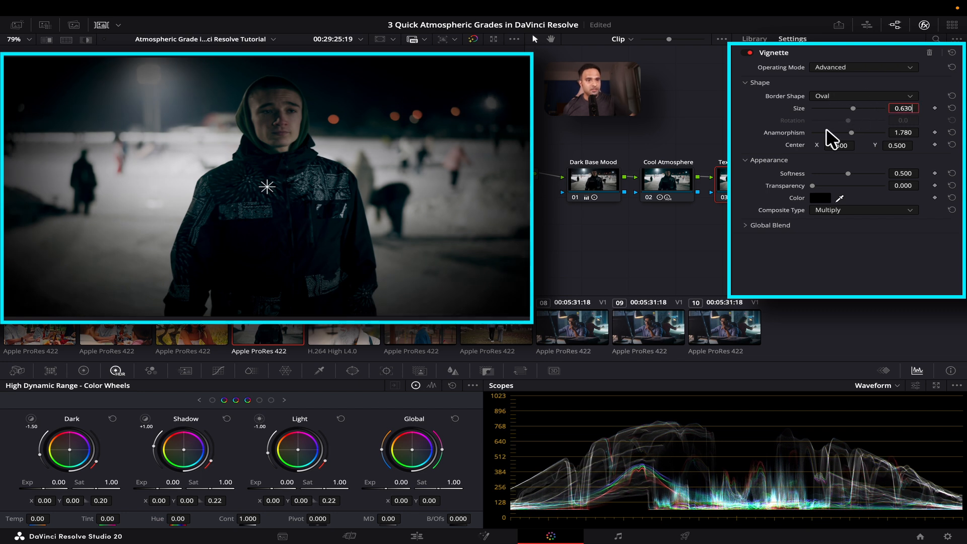
left_click_drag(852, 133, 872, 141)
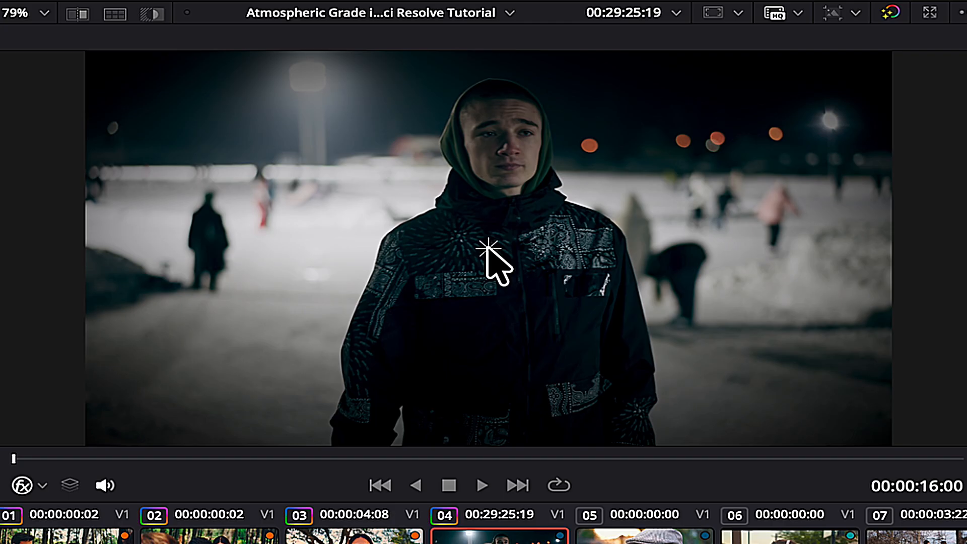
- Center the vignette on the man's face at X 0.523, Y 0.792, and set Softness to 1.000 and Transparency to 0.540
left_click_drag(487, 248, 505, 135)
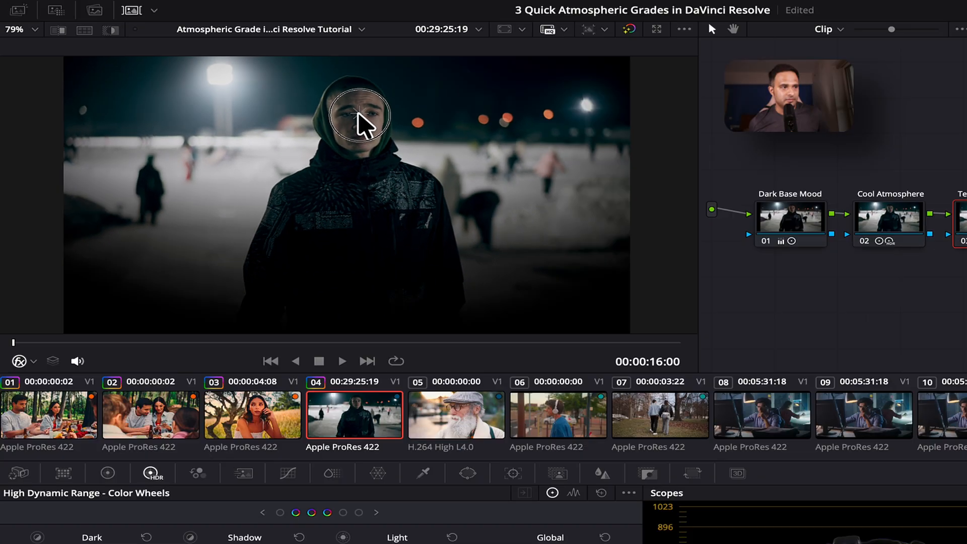
left_click_drag(359, 115, 359, 115)
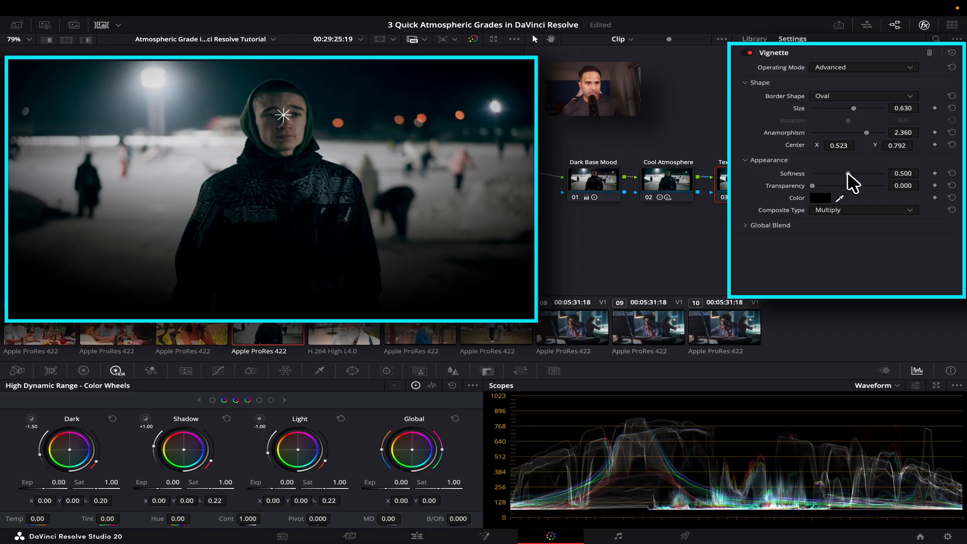
left_click_drag(848, 173, 905, 173)
left_click_drag(813, 186, 849, 186)
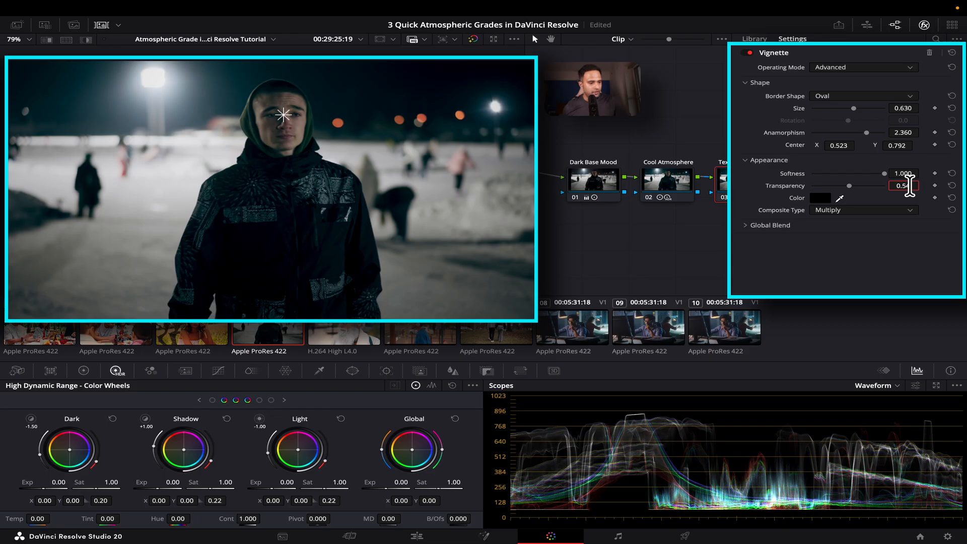
key("Return")
- Toggle the Texture & Depth node off and on repeatedly to compare the image with and without the vignette
key("ctrl+d")
key("ctrl+d")
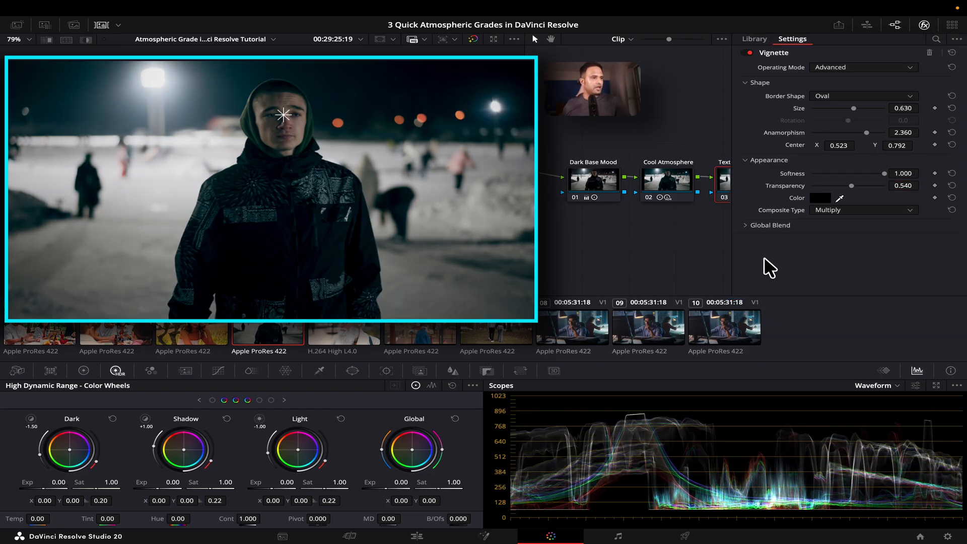
key("ctrl+d")
key("ctrl+d")
key("ctrl+d")
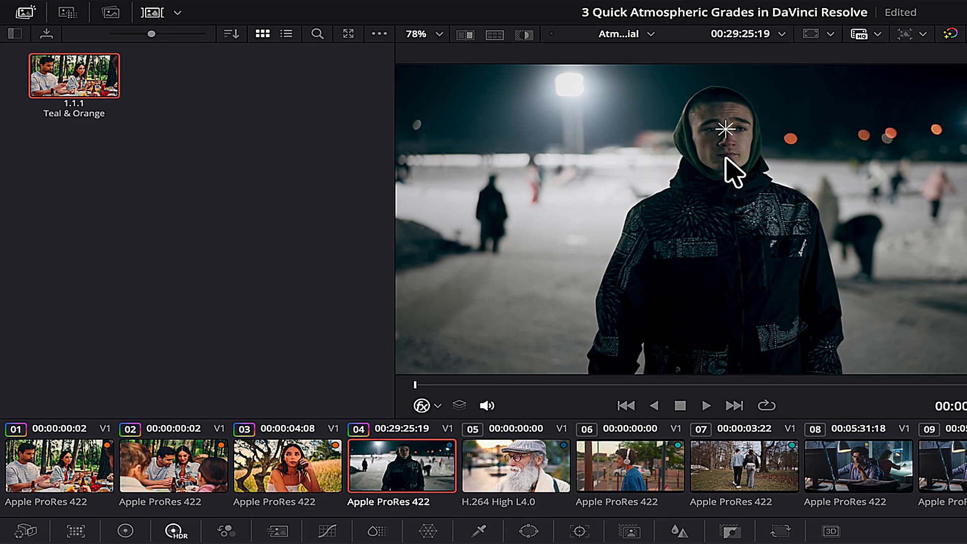
- Grab a still of the graded night clip into the gallery
right_click(712, 160)
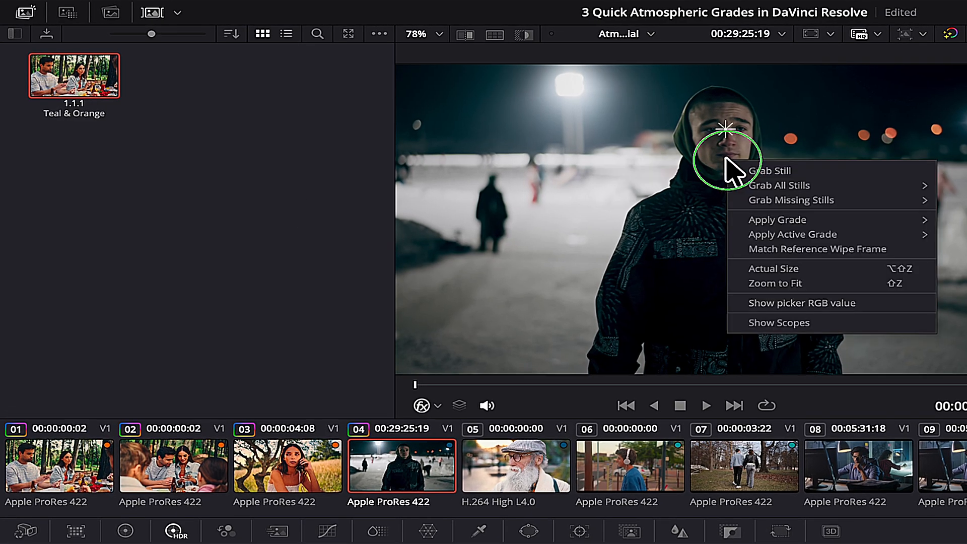
left_click(793, 164)
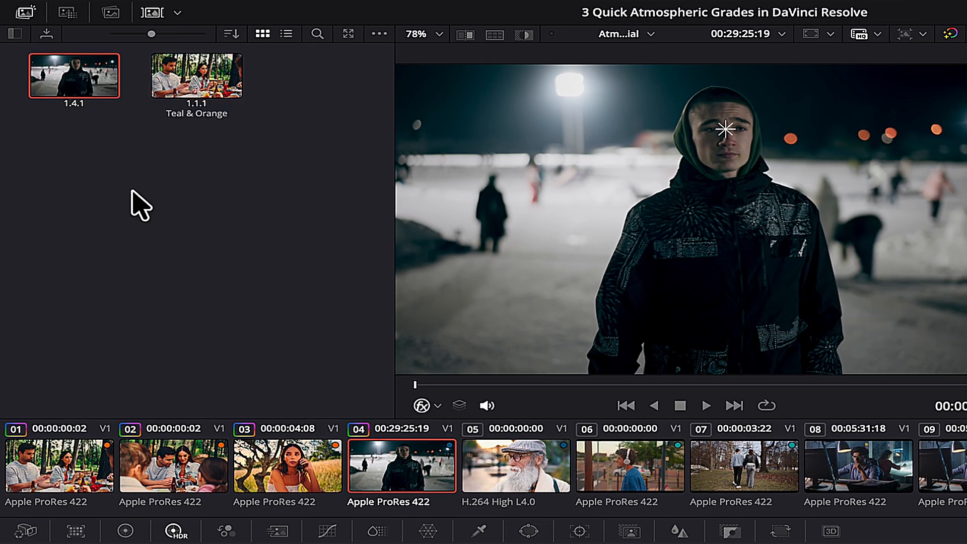
- Label the new gallery still "Moody & Desaturated" and close the gallery
right_click(63, 76)
left_click(143, 211)
type("Mo")
type("ody & Desaturated")
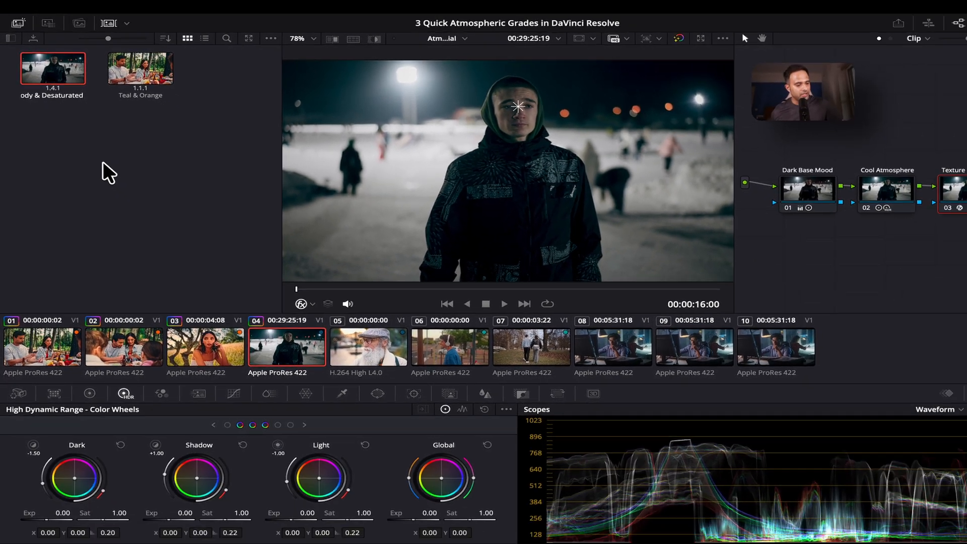
key("Return")
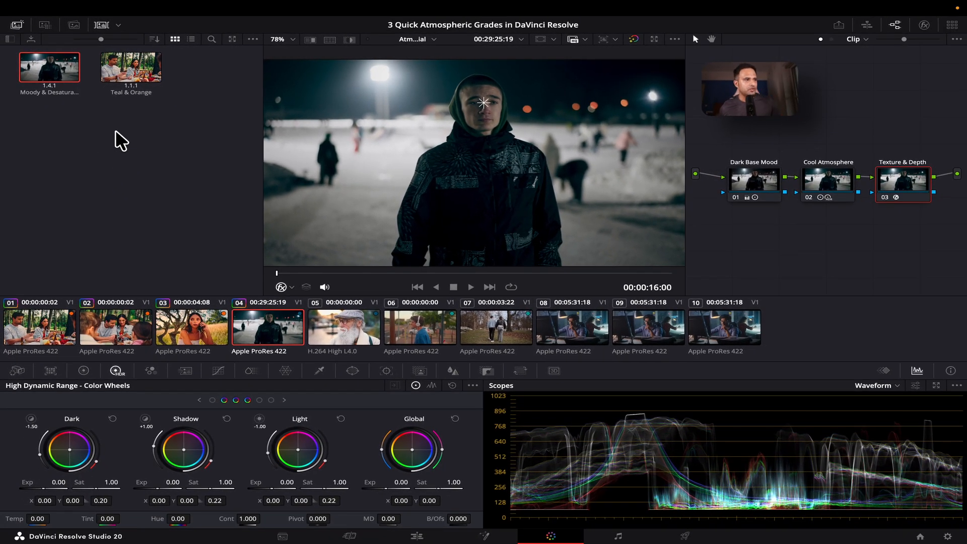
left_click(16, 25)
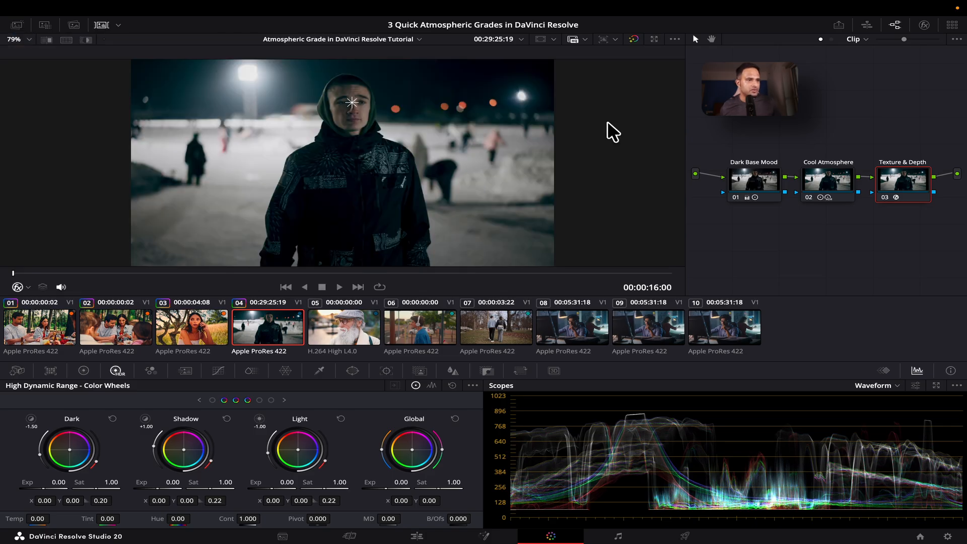
- Insert a serial node before Texture & Depth, rearrange the two nodes, and label the new one "Face Refinement"
scroll(360, 111, "up", 5)
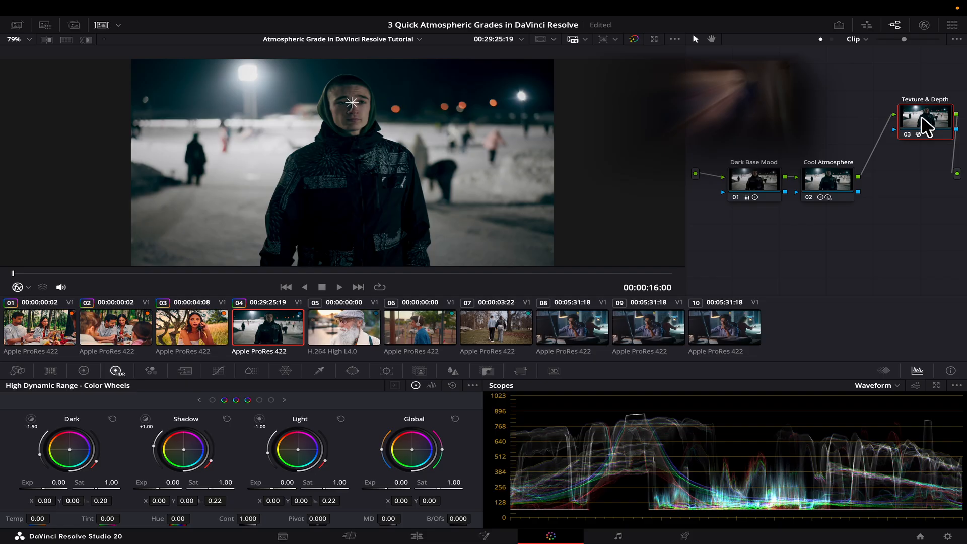
left_click_drag(922, 117, 924, 111)
key("shift+s")
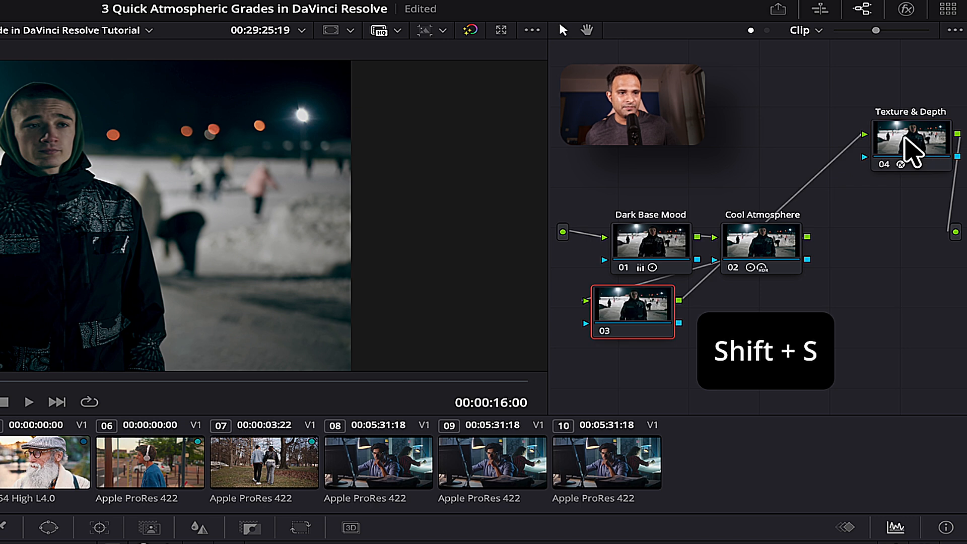
left_click_drag(648, 302, 806, 114)
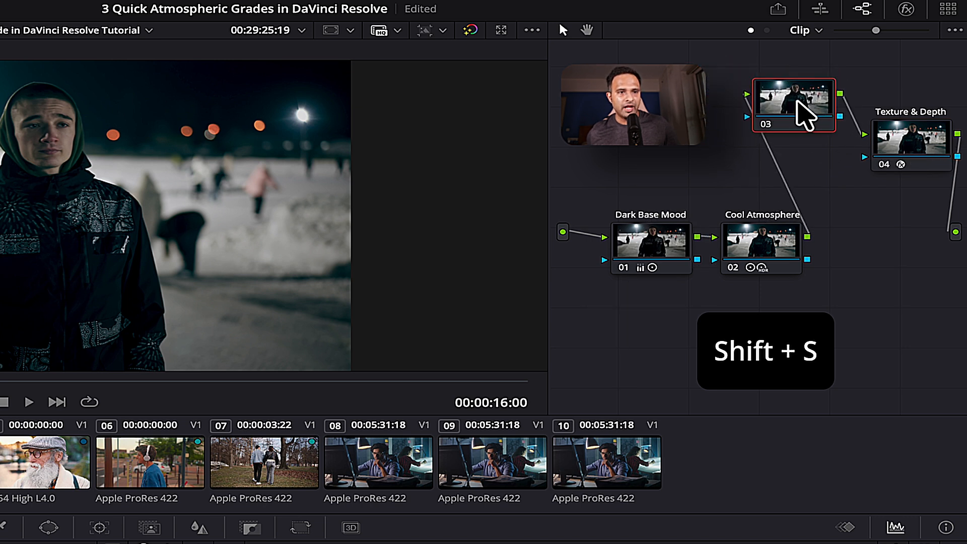
right_click(800, 106)
left_click(826, 134)
type("Face Refinem")
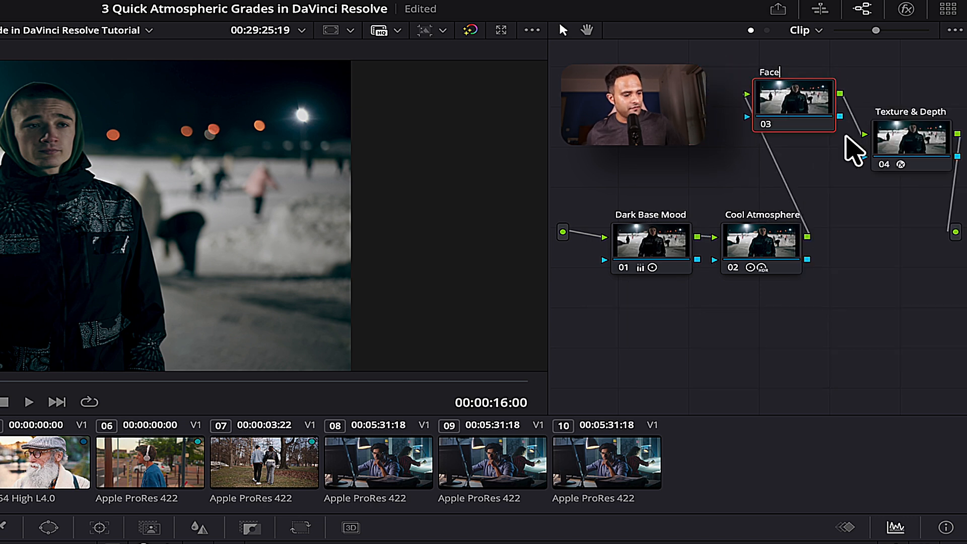
type("ent")
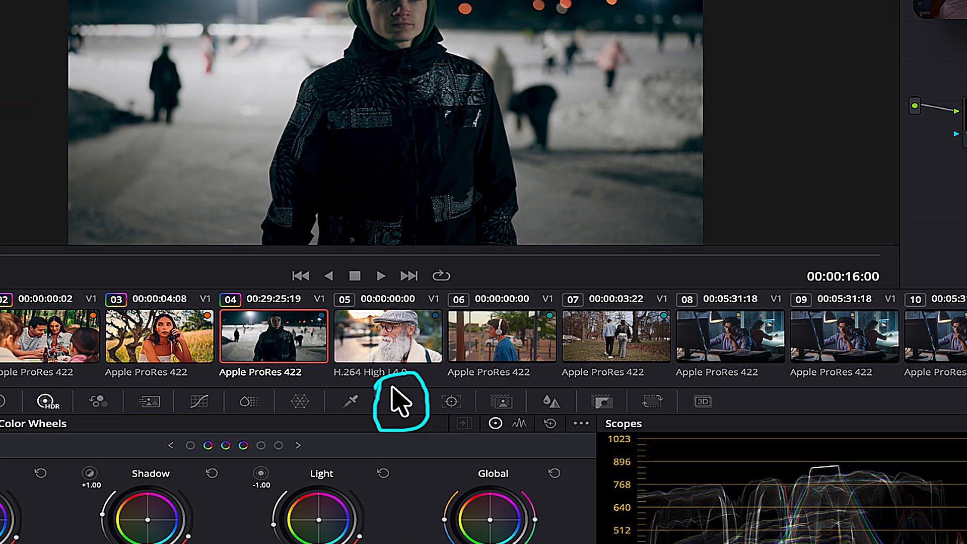
- Add a circular window to the Face Refinement node and fit it around the man's face at Pan 50.48, Tilt 53.51
left_click(49, 528)
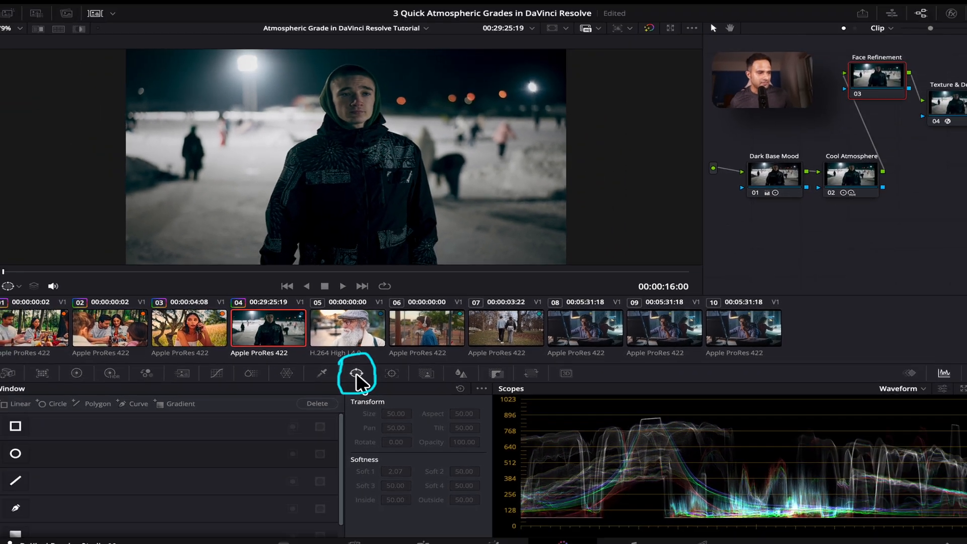
left_click(24, 448)
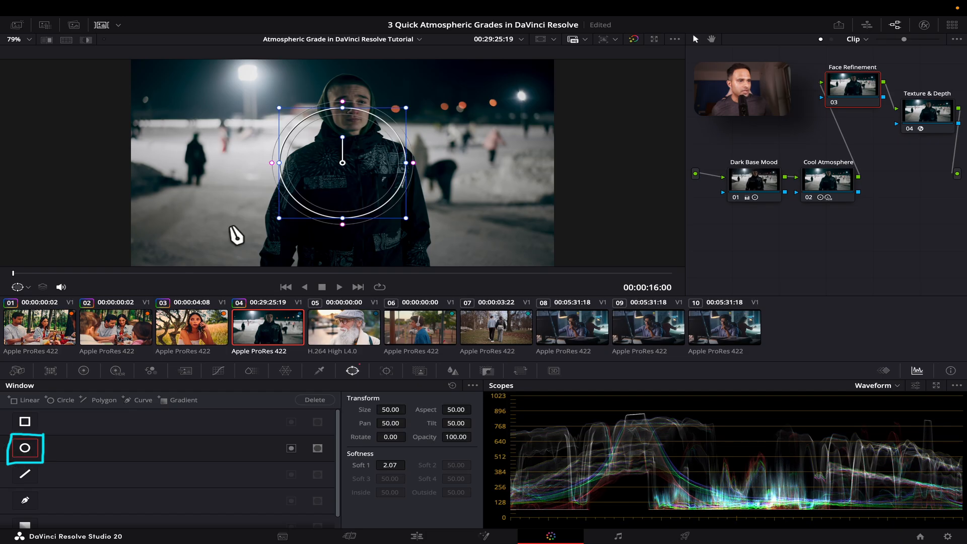
left_click_drag(346, 158, 354, 106)
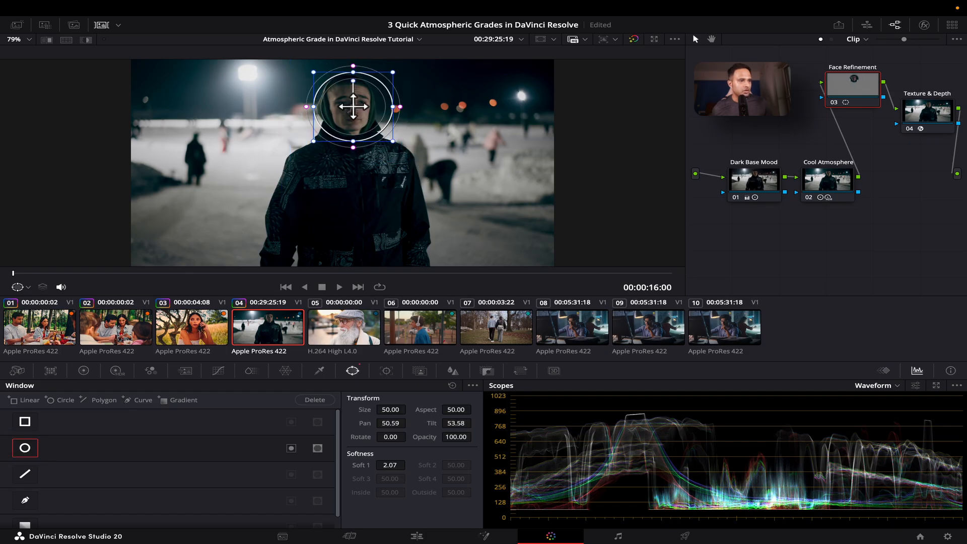
scroll(354, 107, "up", 5)
left_click_drag(473, 247, 492, 276)
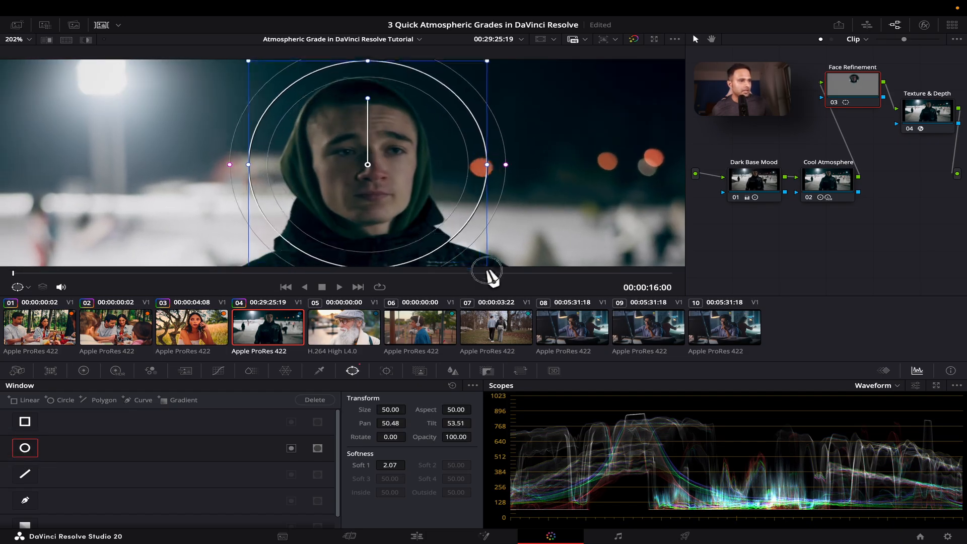
- Set the face window's softness to 2.75 and track the window through the clip in Frame mode
left_click_drag(384, 463, 403, 463)
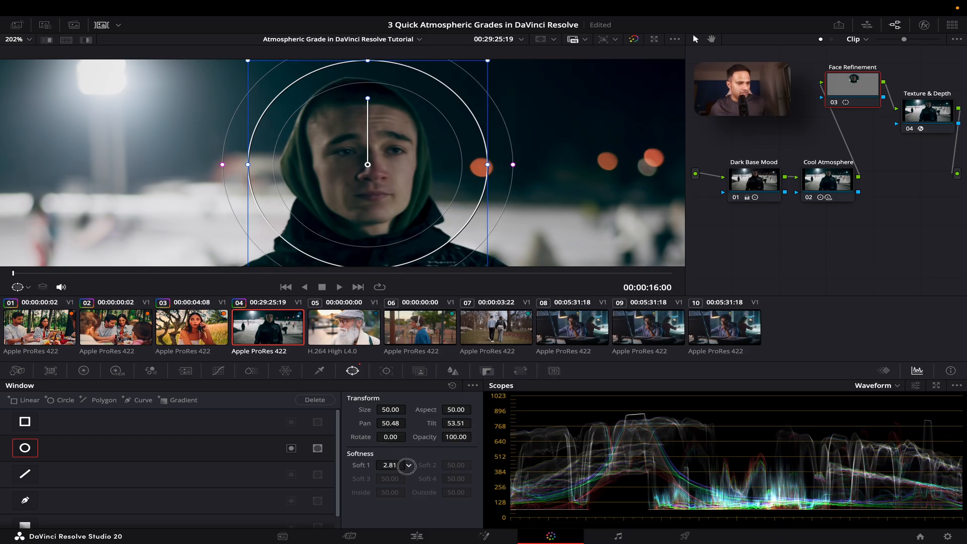
key("shift+z")
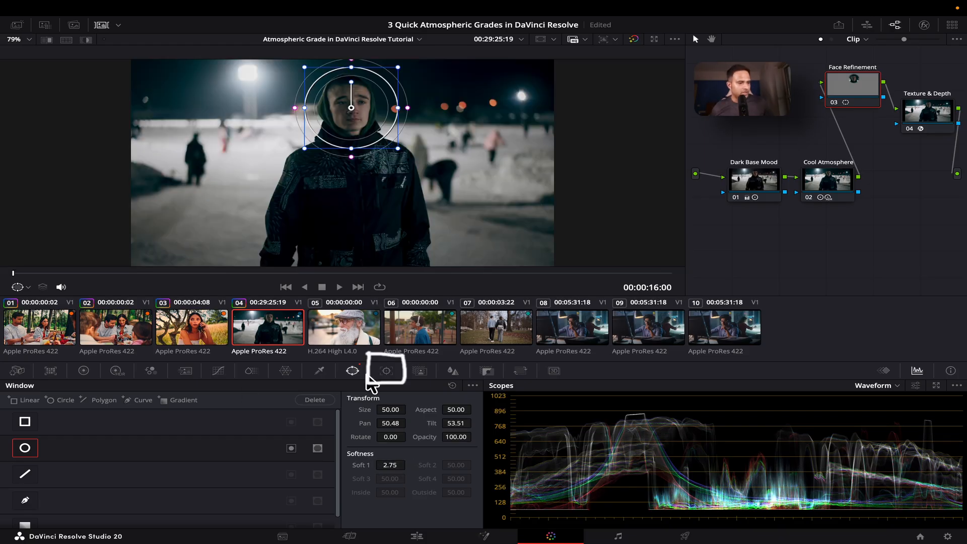
left_click(386, 371)
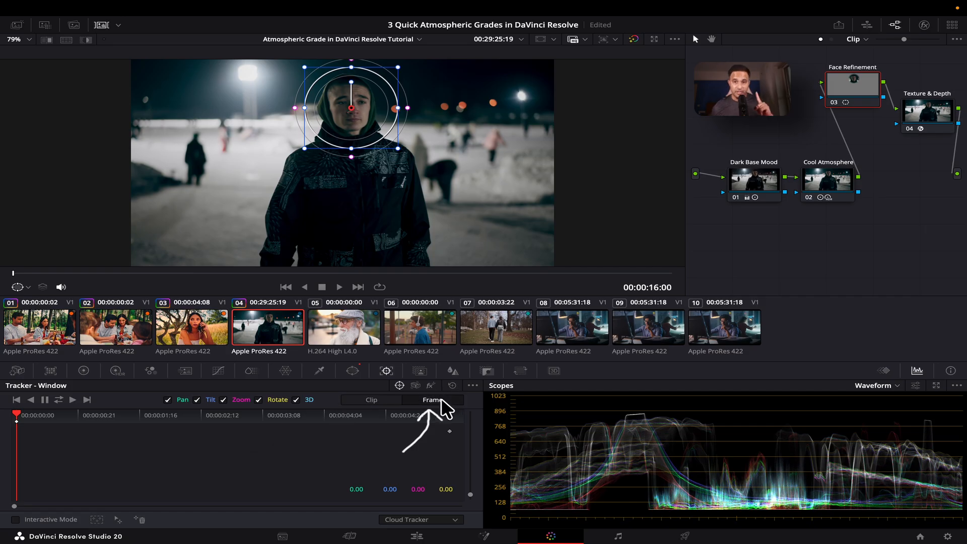
left_click(59, 399)
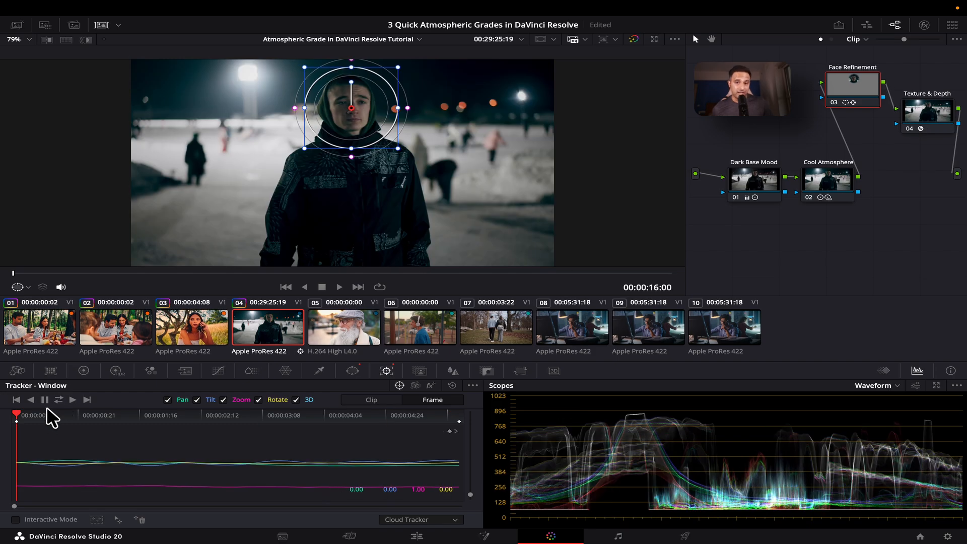
- Set the HDR wheel exposures on the face to -0.18 for Dark, -0.18 for Shadow and 0.45 for Light
left_click(116, 372)
left_click_drag(31, 429, 31, 428)
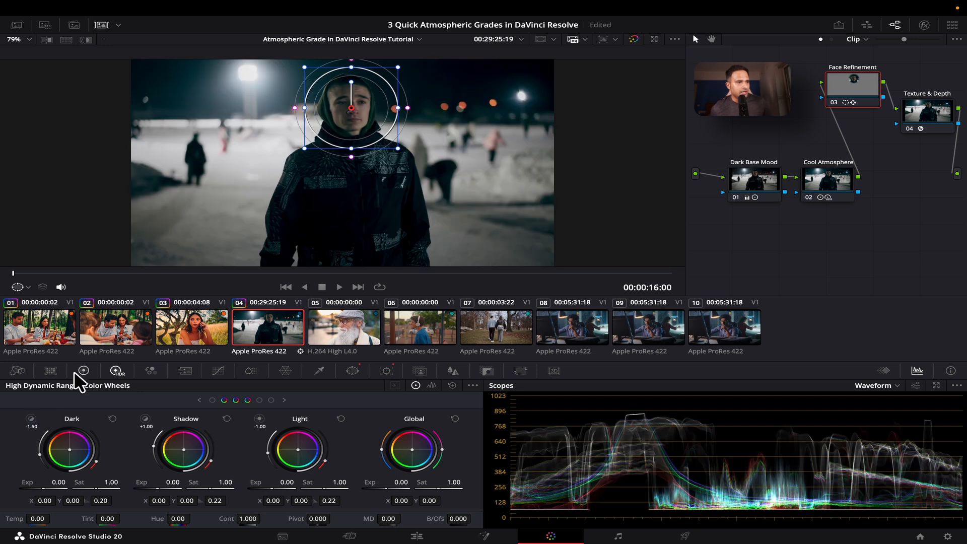
scroll(347, 112, "up", 5)
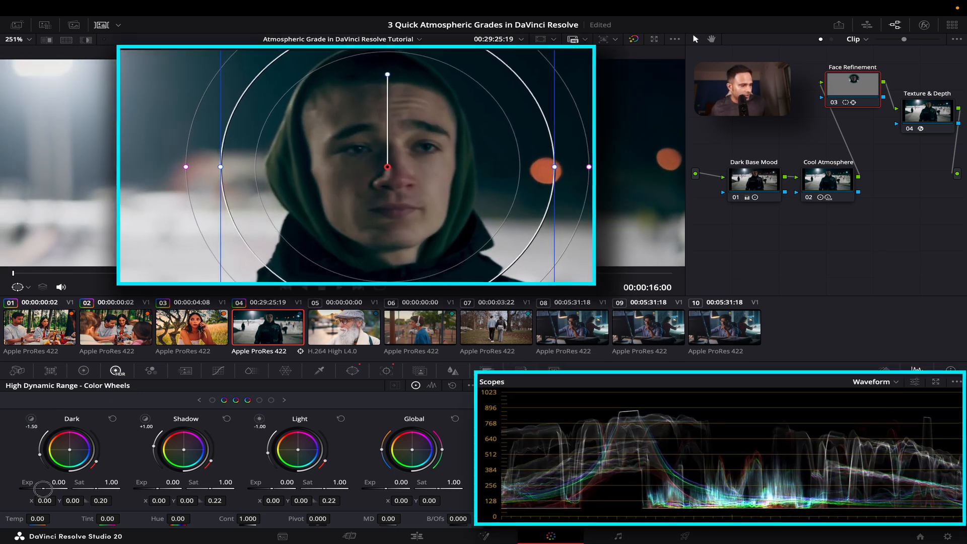
left_click_drag(38, 488, 36, 489)
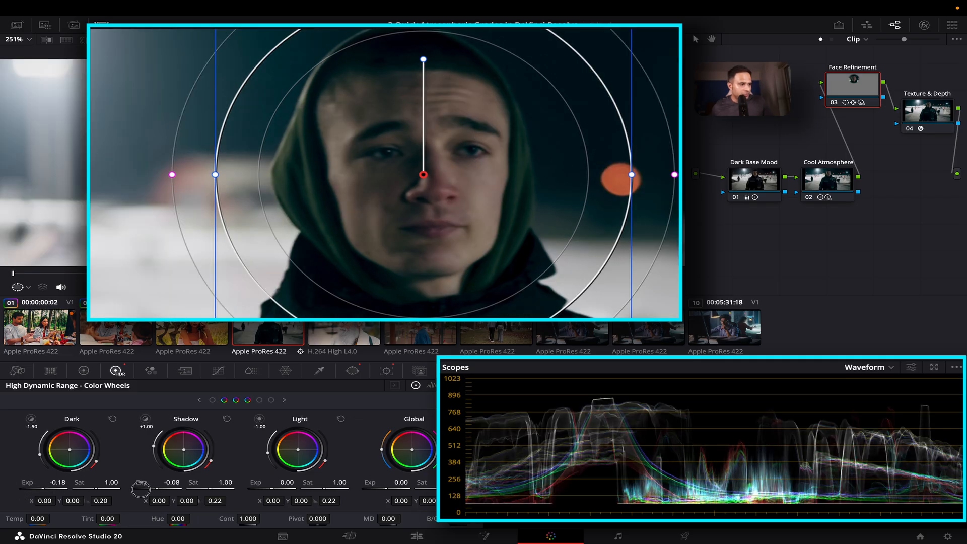
left_click(259, 417)
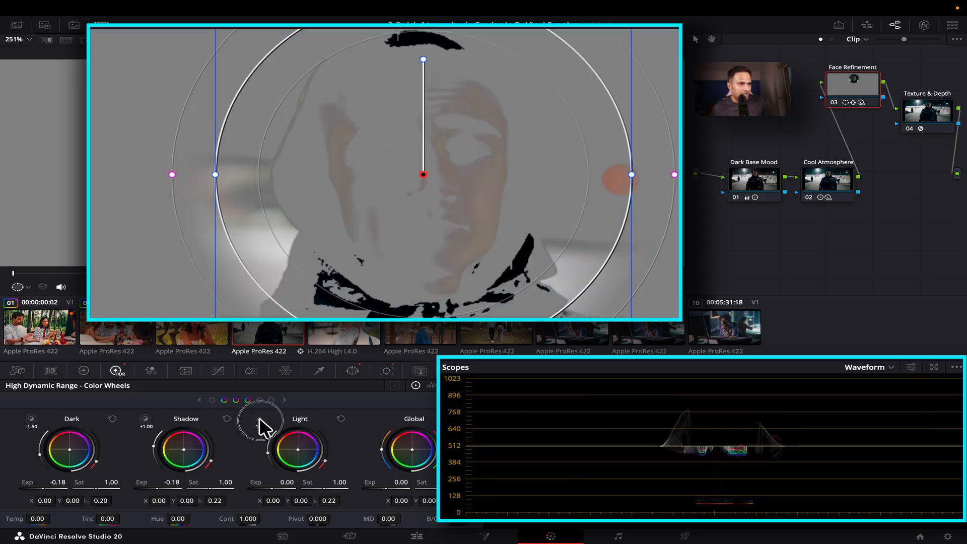
left_click_drag(271, 488, 302, 489)
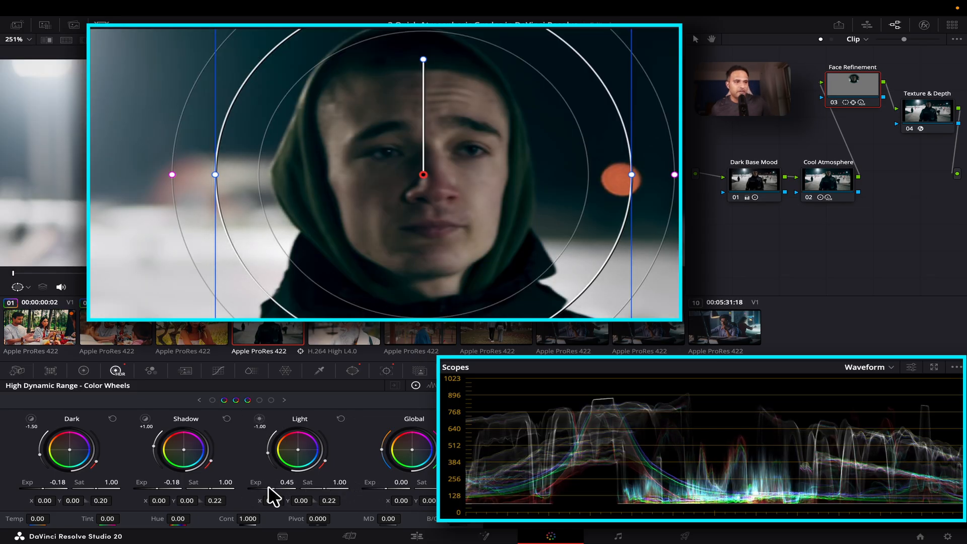
- Toggle the Face Refinement node off and on repeatedly to compare the face with and without the adjustment
key("ctrl+d")
key("ctrl+d")
key("ctrl+d")
key("ctrl+d")
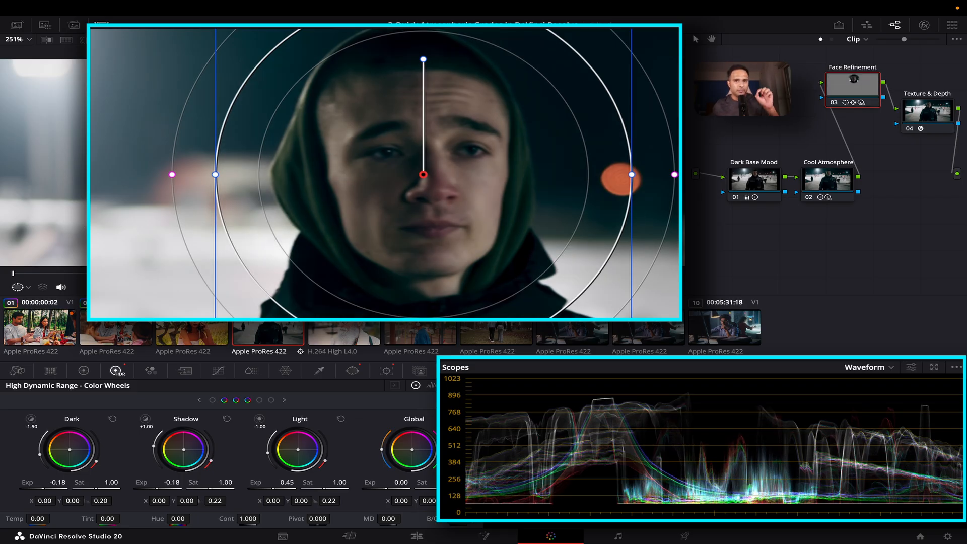
- Sharpen the man's face by setting the blur radius to 0.45 on the Face Refinement node
scroll(284, 204, "up", 1)
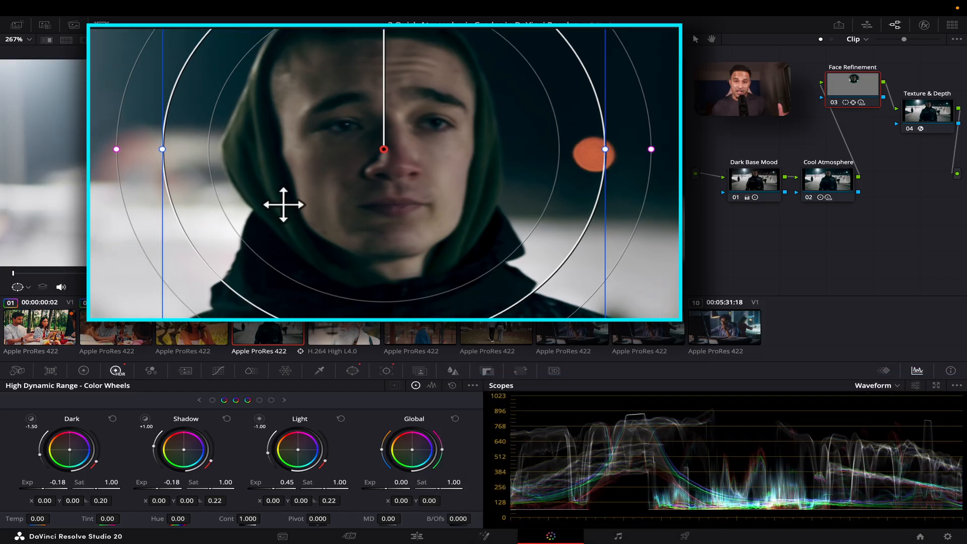
left_click(451, 371)
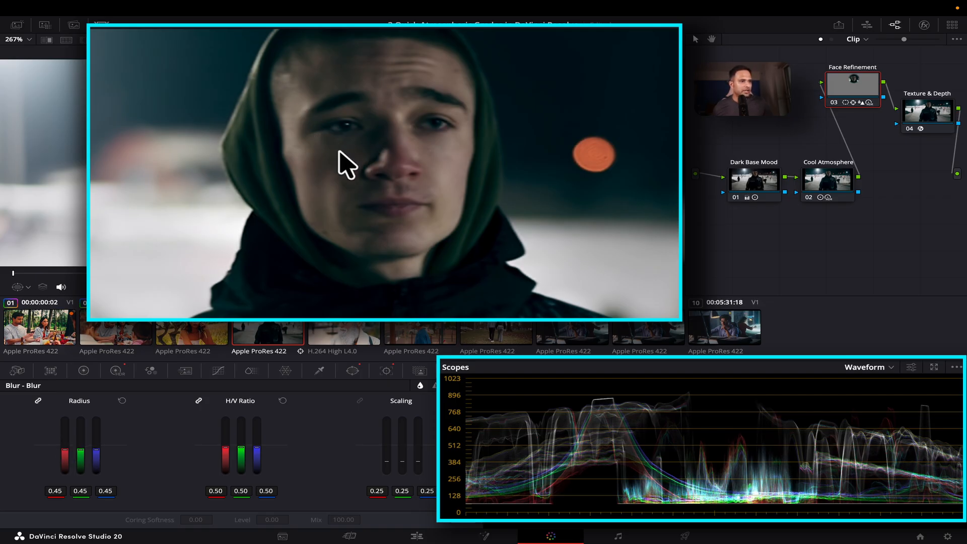
key("shift+z")
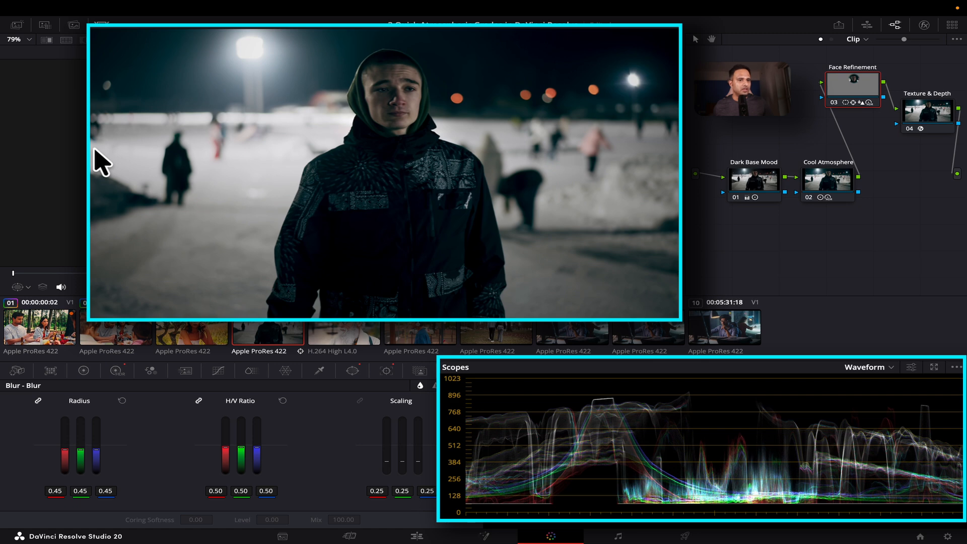
- Apply the grade from the "Moody & Desaturated" still to clip 05 of the bearded man
left_click(330, 322)
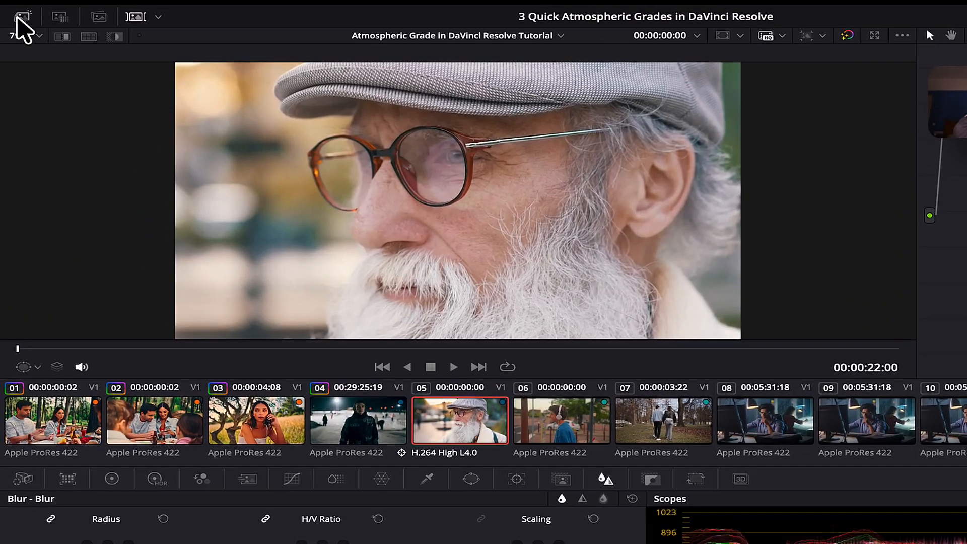
left_click(17, 24)
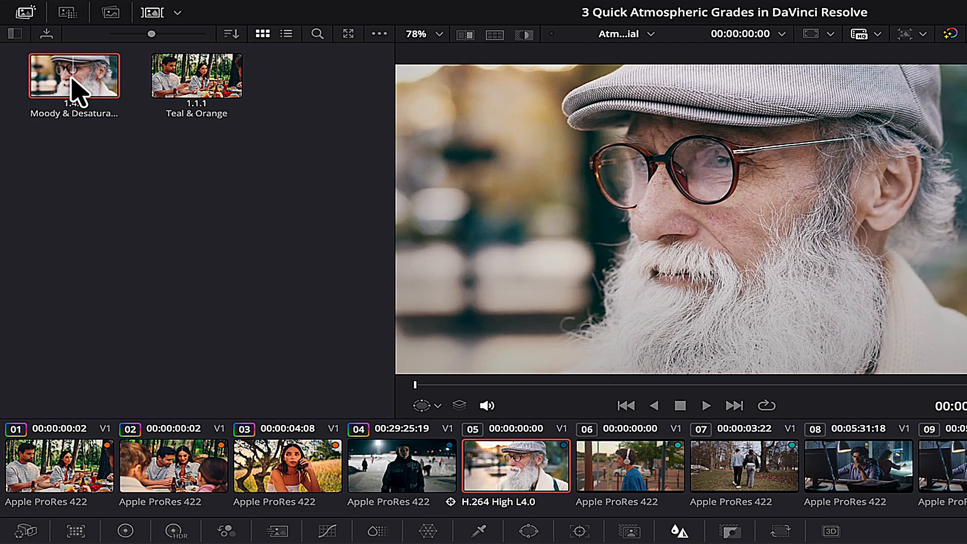
right_click(75, 90)
left_click(106, 126)
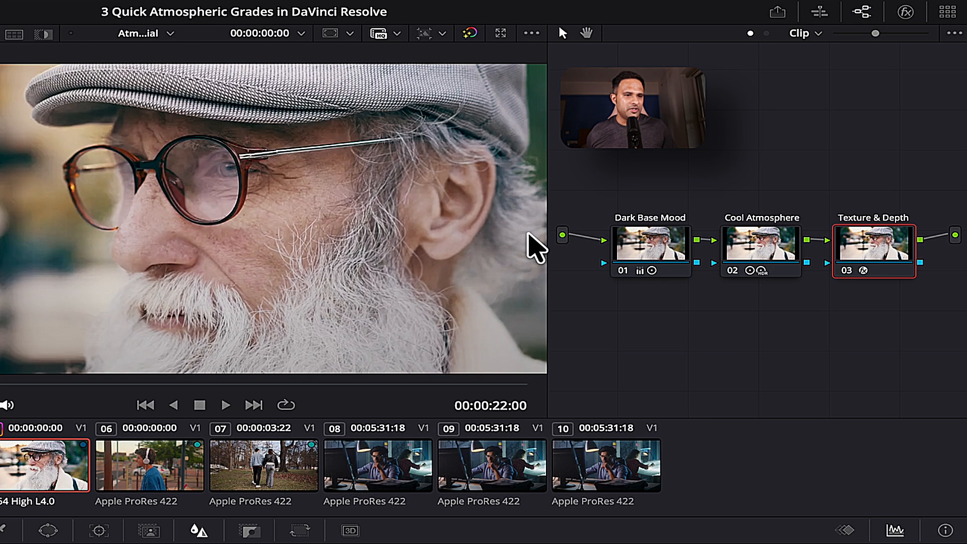
- On clip 05's Dark Base Mood node, set Shadows to -27.00 and fine-tune Highlights
left_click(642, 242)
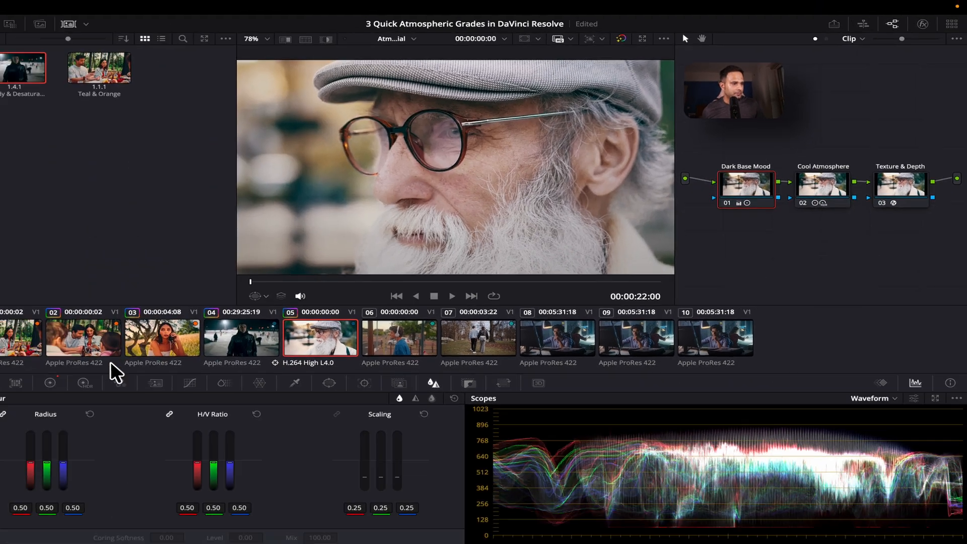
left_click(84, 371)
mouse_move(142, 519)
left_mouse_down()
mouse_move(130, 523)
mouse_move(152, 520)
left_mouse_up()
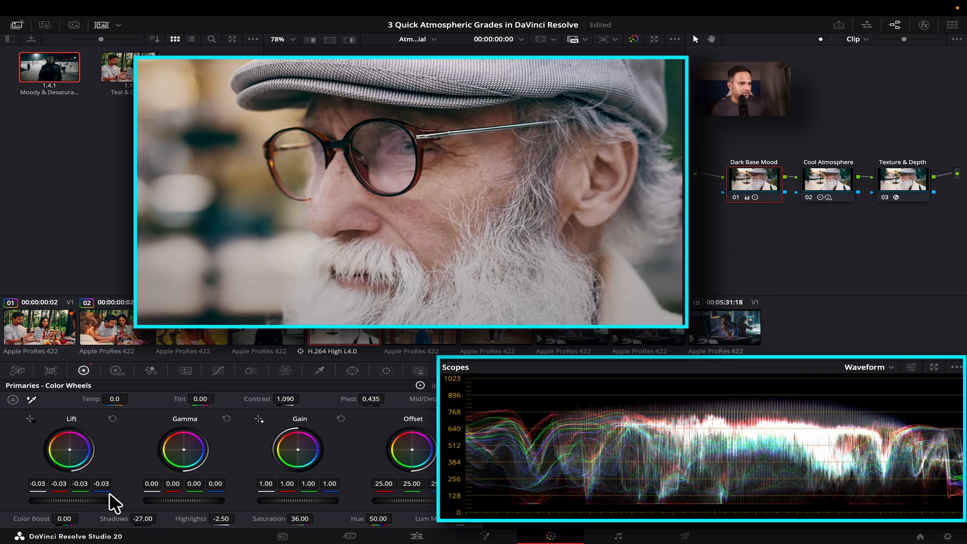
mouse_move(224, 519)
left_mouse_down()
mouse_move(184, 519)
mouse_move(226, 519)
left_mouse_up()
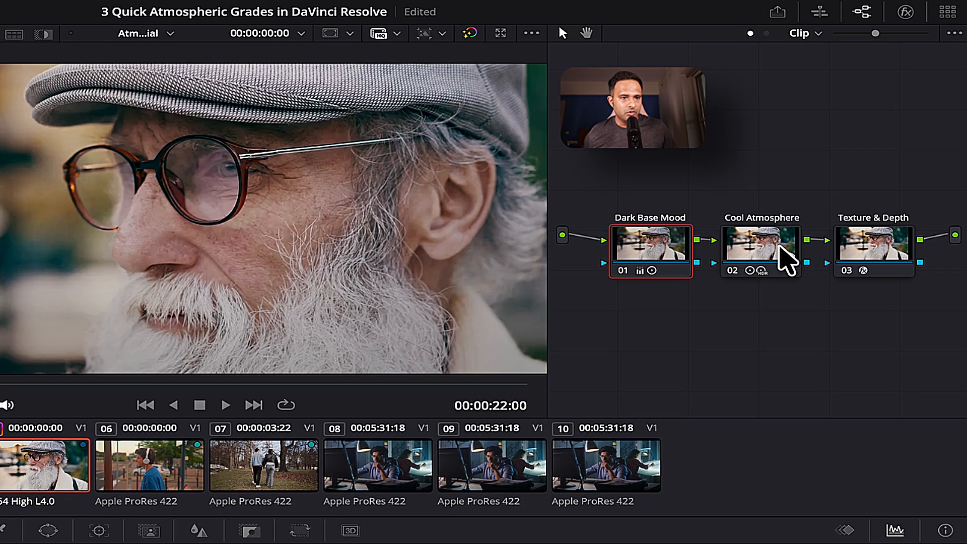
- On the Cool Atmosphere node, set Shadows to -18.00, Highlights to -21.00 and Gain to 1.12
left_click(786, 257)
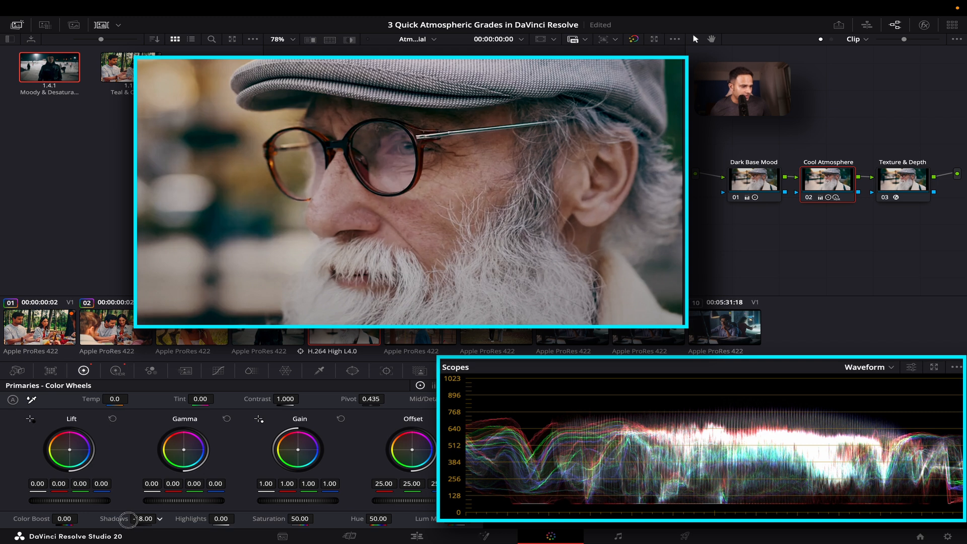
left_click_drag(217, 522, 156, 495)
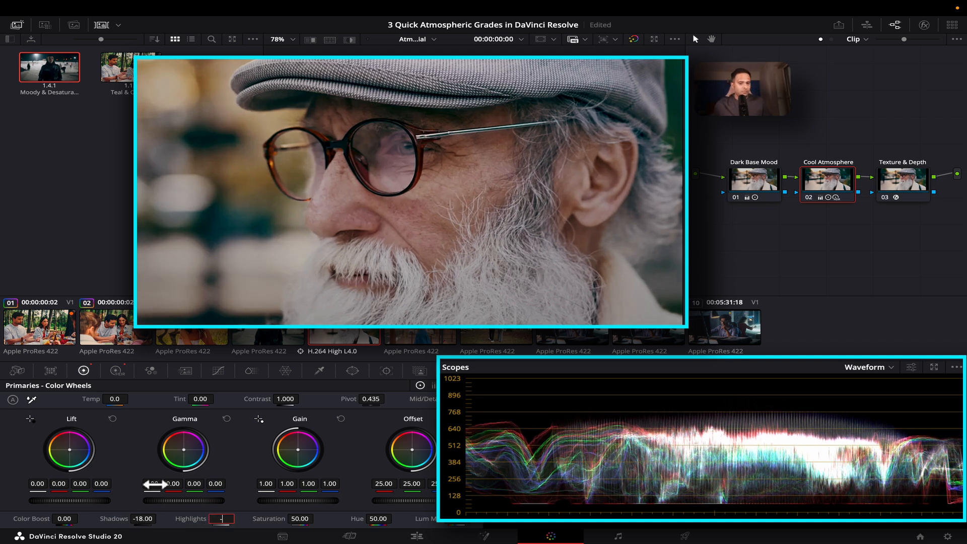
left_click_drag(288, 503, 305, 499)
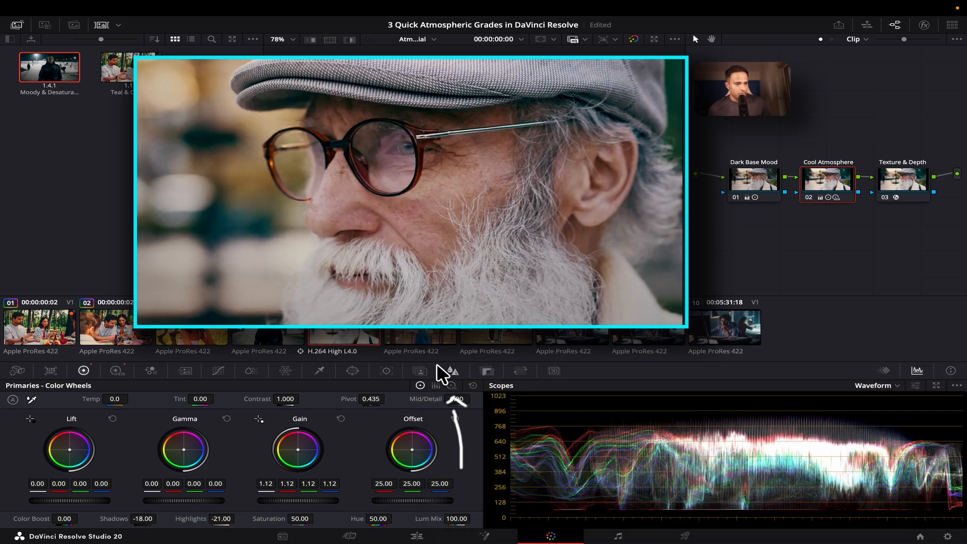
- On the Cool Atmosphere node, lower the log-wheel Highlights to -0.17 and set the HDR Shadow exposure to -0.18
left_click(451, 385)
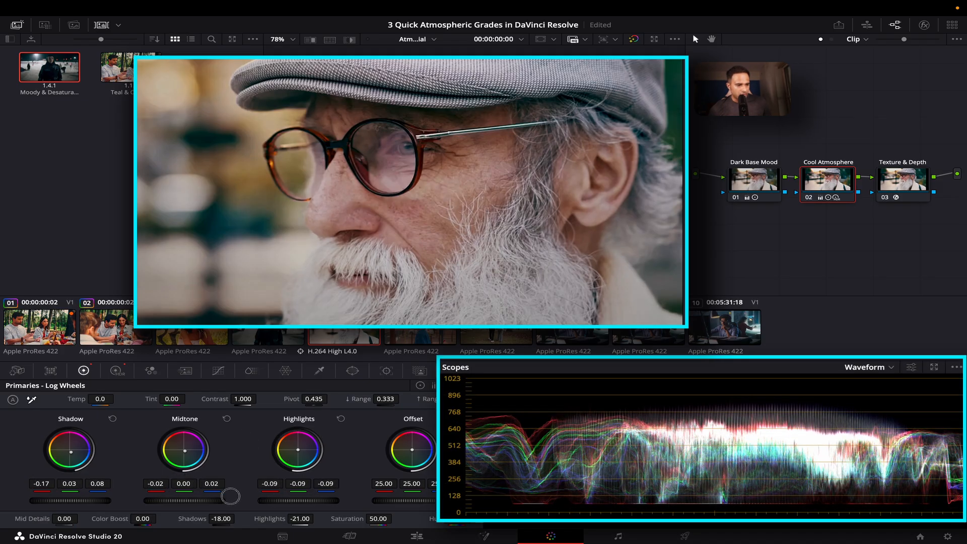
left_click_drag(178, 489, 149, 489)
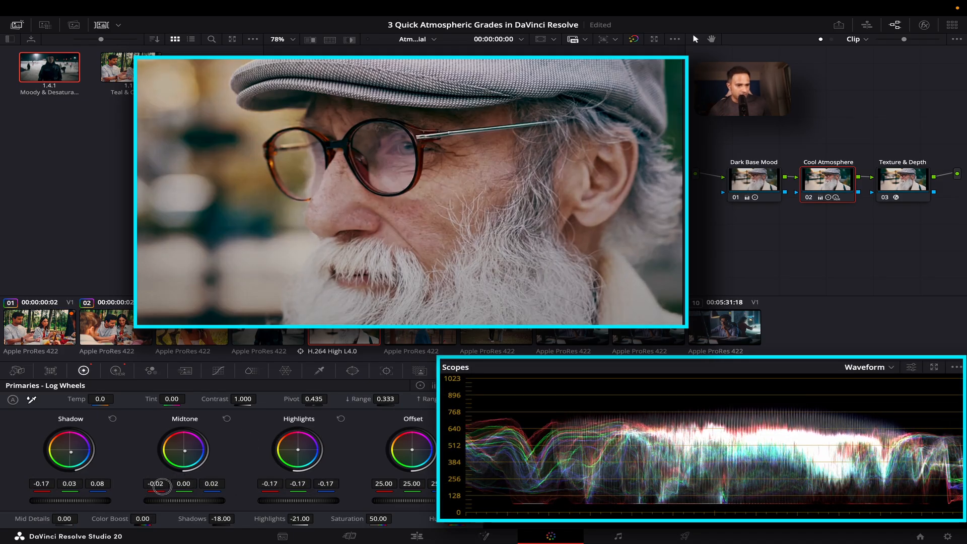
left_click(115, 372)
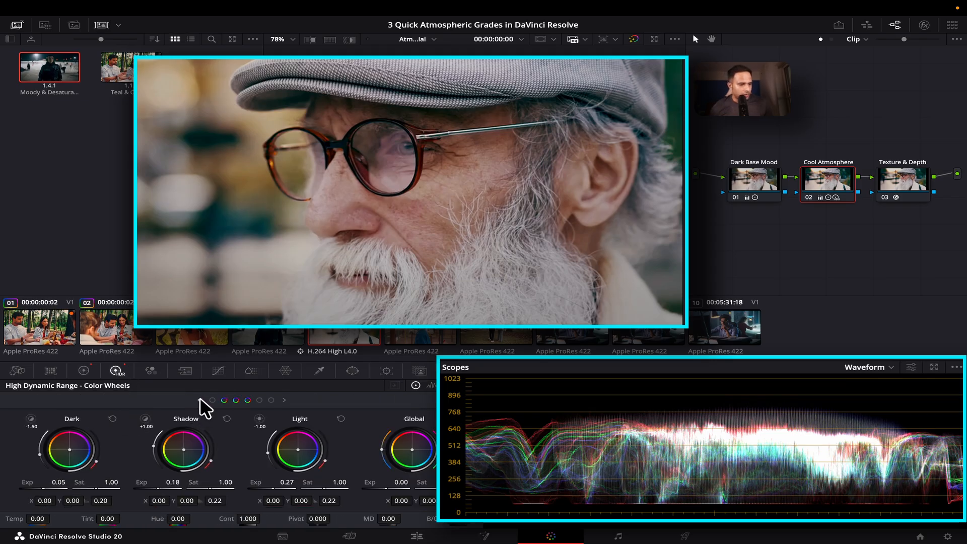
left_click_drag(259, 421, 261, 416)
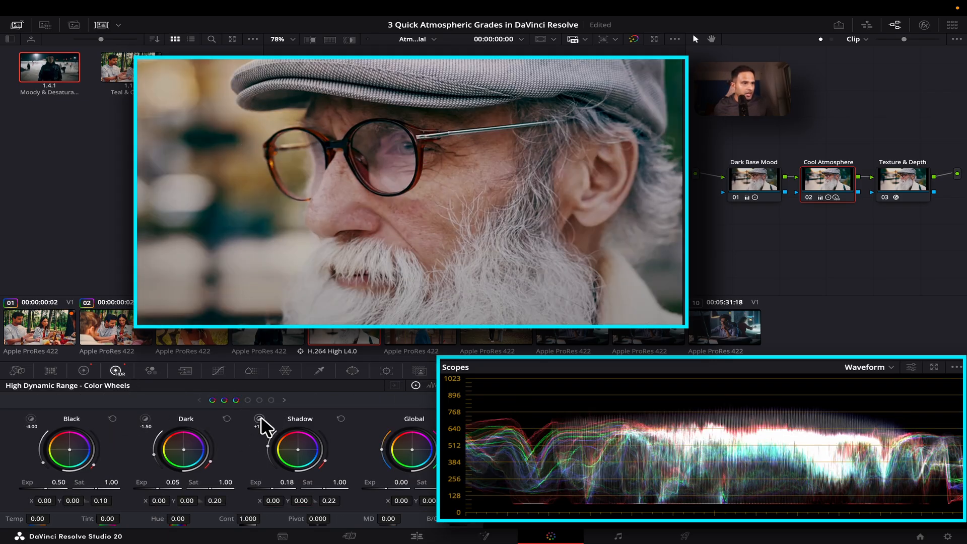
left_click_drag(273, 487, 205, 488)
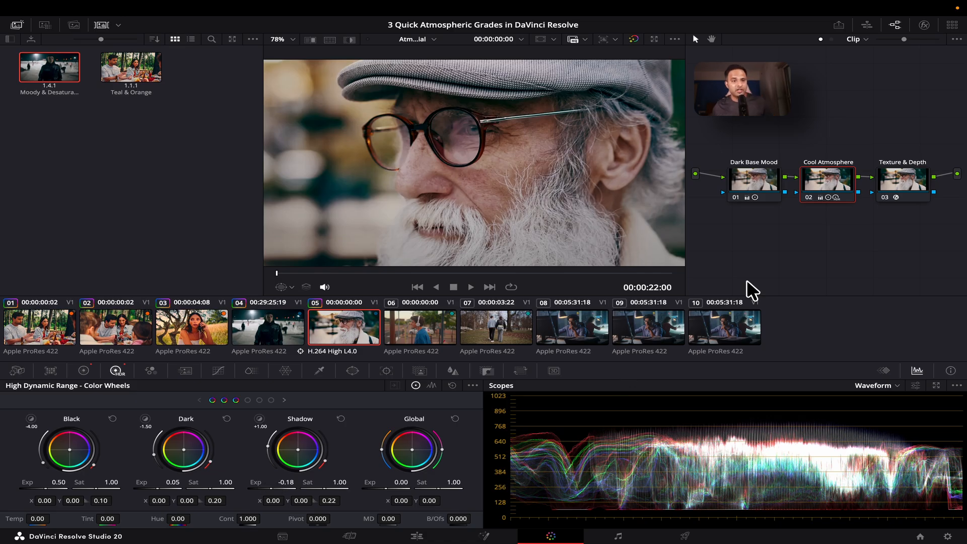
- On the Texture & Depth node, show the vignette's on-screen control and move its centre over the man's face to X 0.550, Y 0.658
left_click(912, 184)
left_click(926, 25)
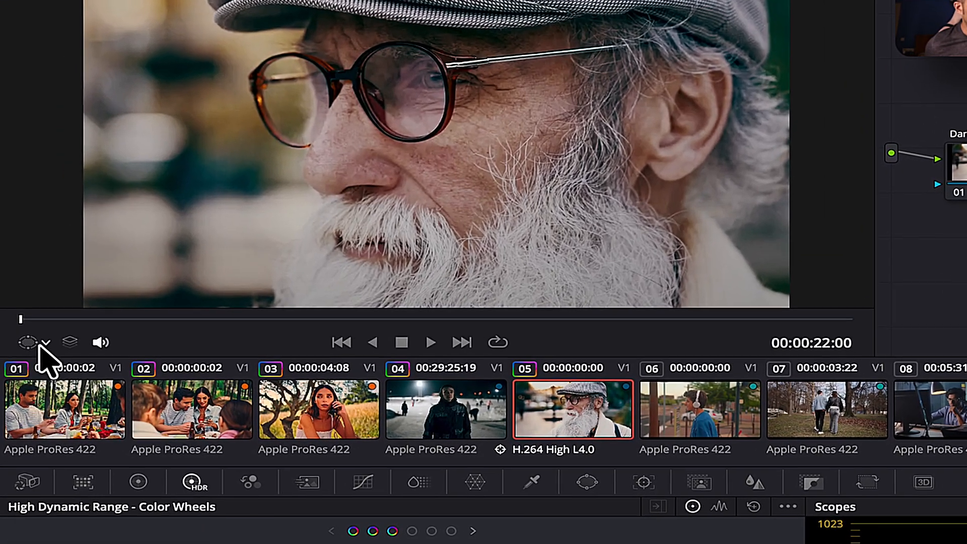
left_click(28, 328)
left_click(93, 439)
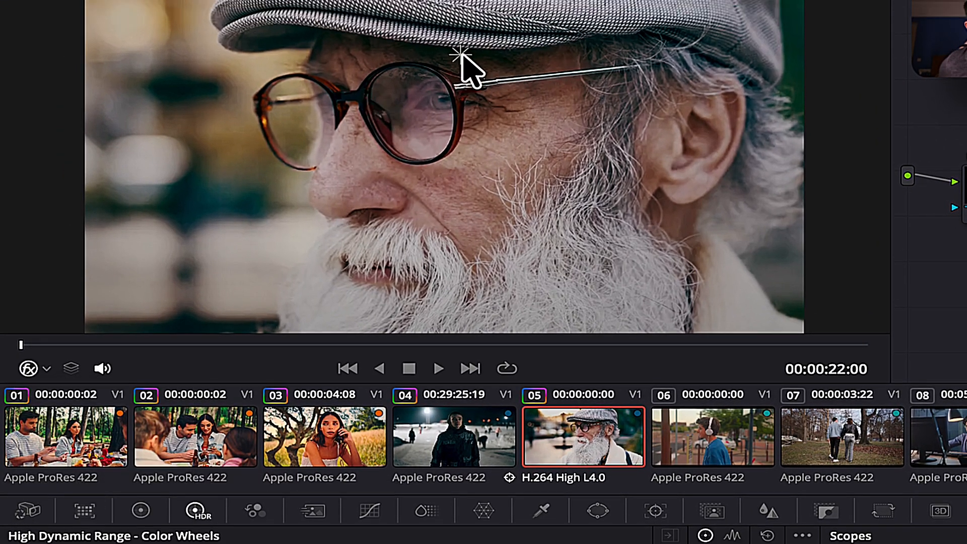
left_click_drag(461, 54, 477, 100)
mouse_move(478, 148)
left_mouse_down()
mouse_move(484, 105)
mouse_move(490, 156)
mouse_move(481, 149)
left_mouse_up()
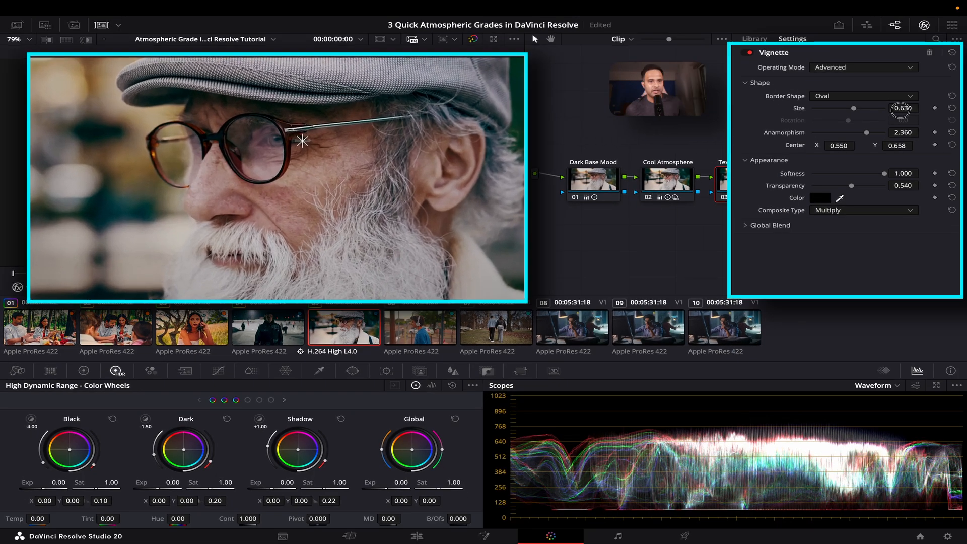
- Set the vignette's Size to 0.300 and Anamorphism to 0.330, and compare the image with the node disabled and enabled
mouse_move(901, 108)
left_mouse_down()
mouse_move(890, 109)
mouse_move(904, 109)
left_mouse_up()
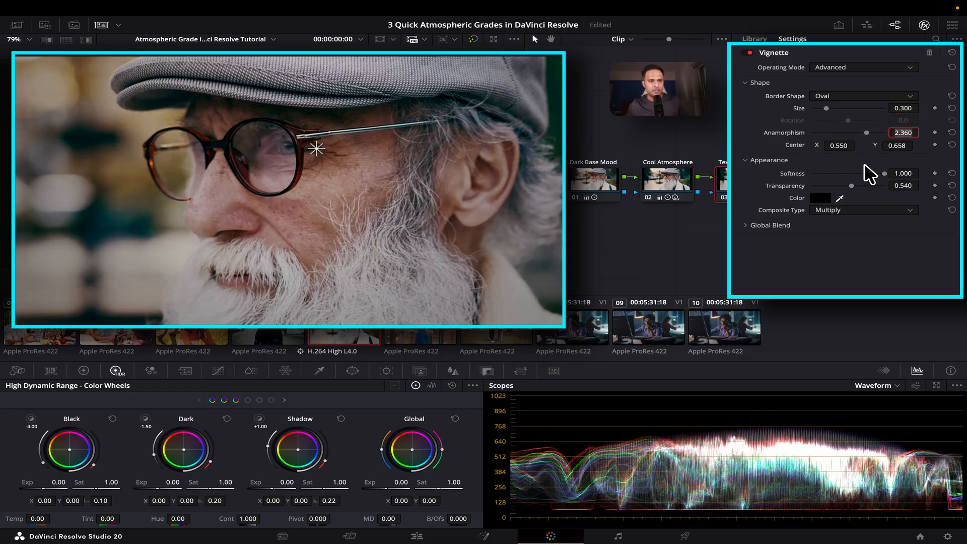
type("0.330")
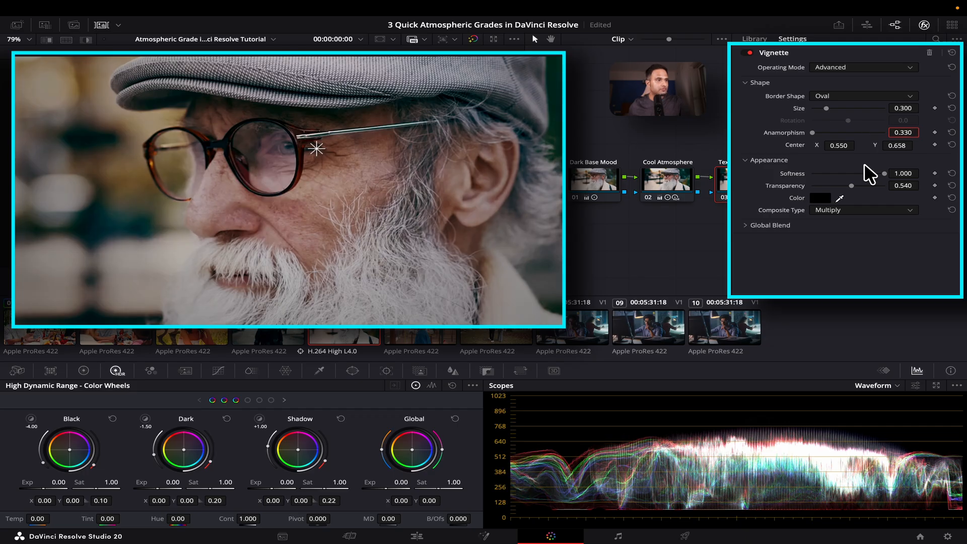
key("Return")
key("ctrl+d")
key("ctrl+d")
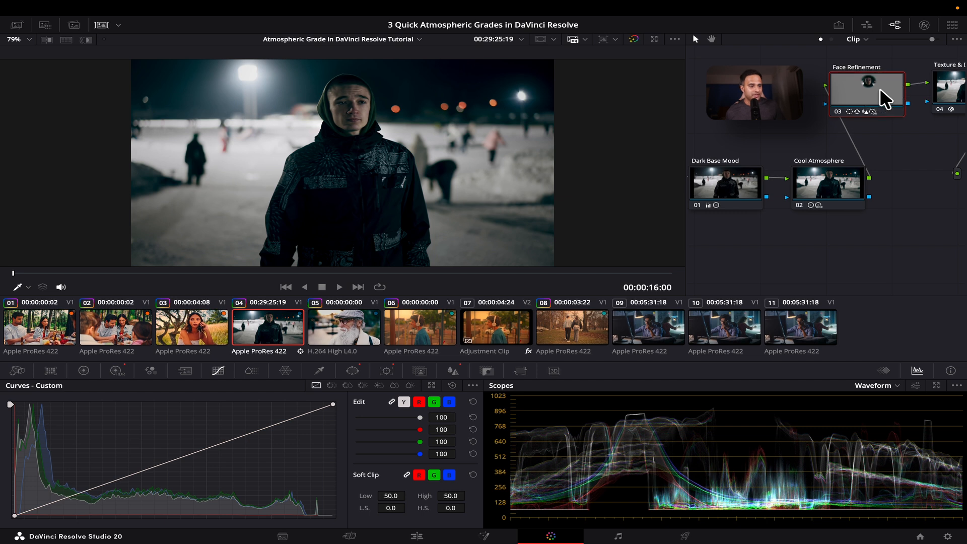
- Disable clip 04's Face Refinement node and generate a 33 Point Cube LUT of the grade in My LUT's, named "Moody & Desaturated"
key("ctrl+d")
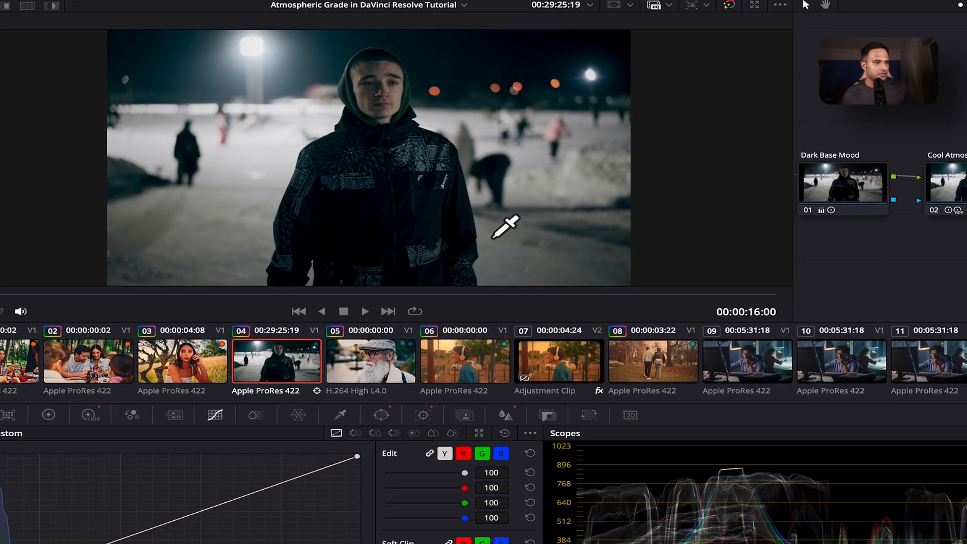
right_click(282, 368)
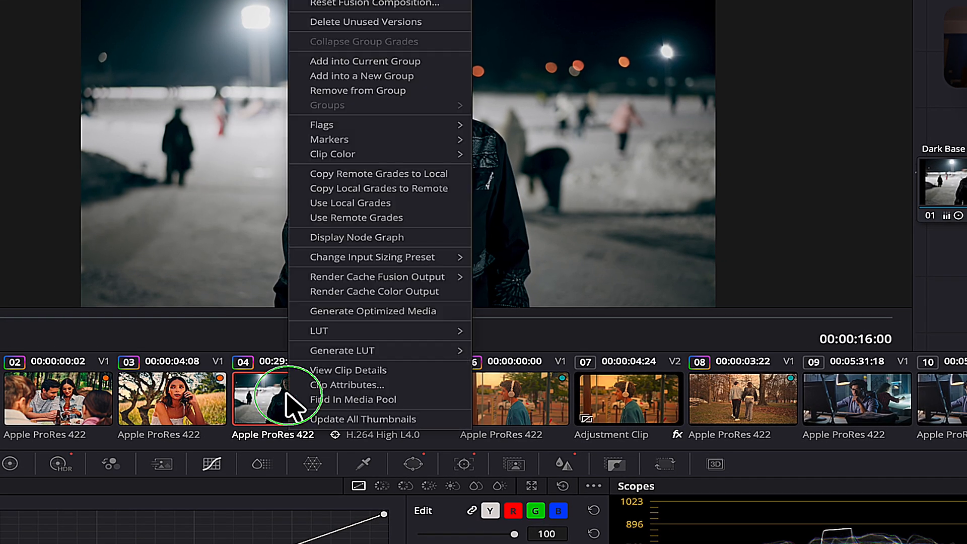
mouse_move(423, 346)
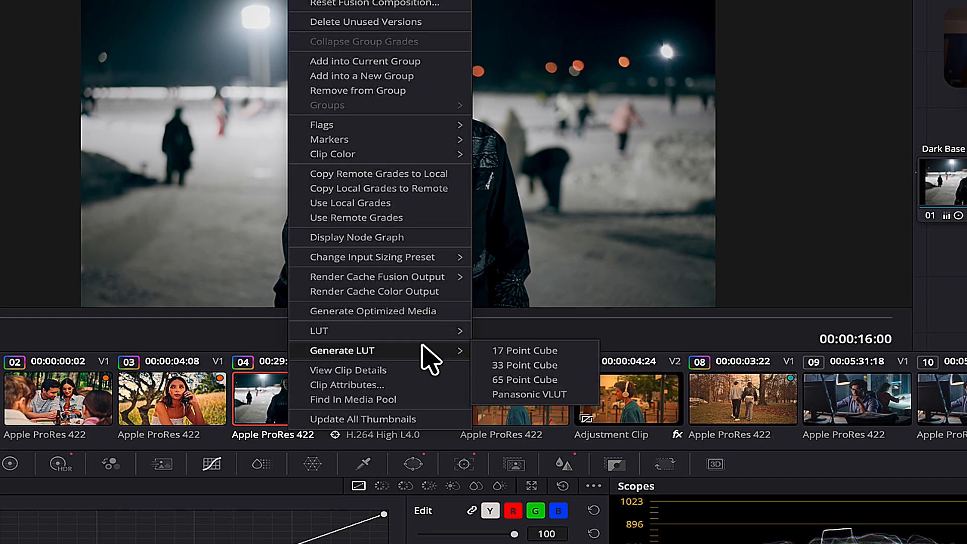
left_click(537, 365)
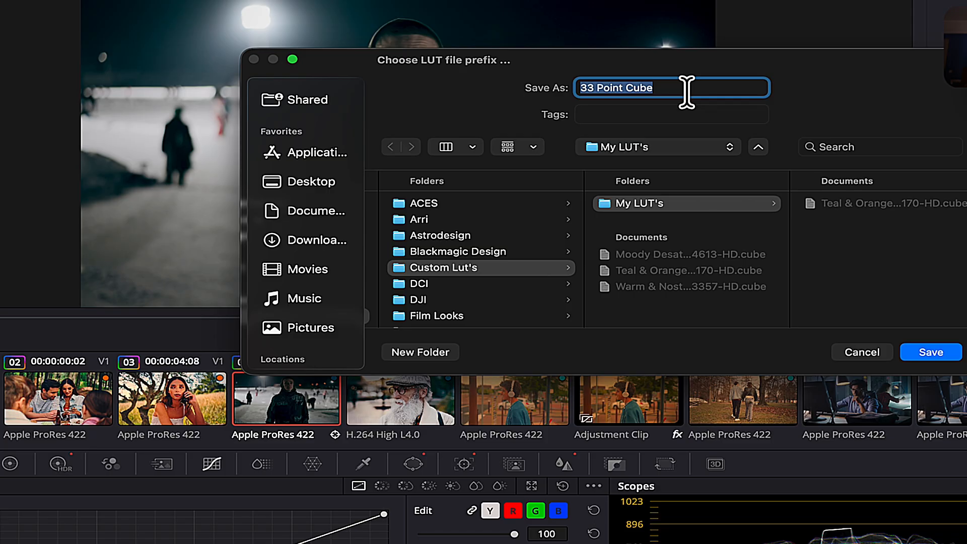
type("Moody & Desatu")
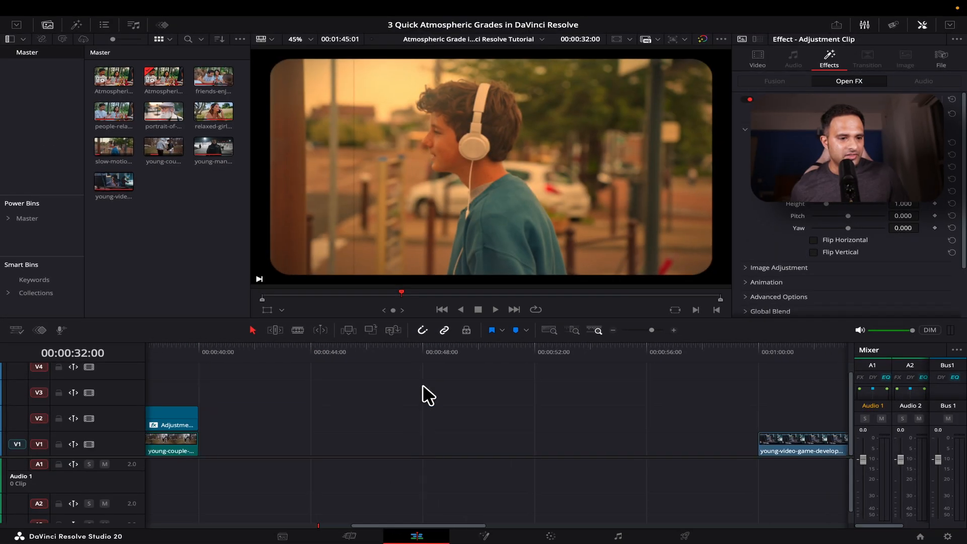
- On the Edit page, place the playhead at 00:01:00:00, select the young video game developer clip and open it on the Color page
scroll(423, 387, "right", 5)
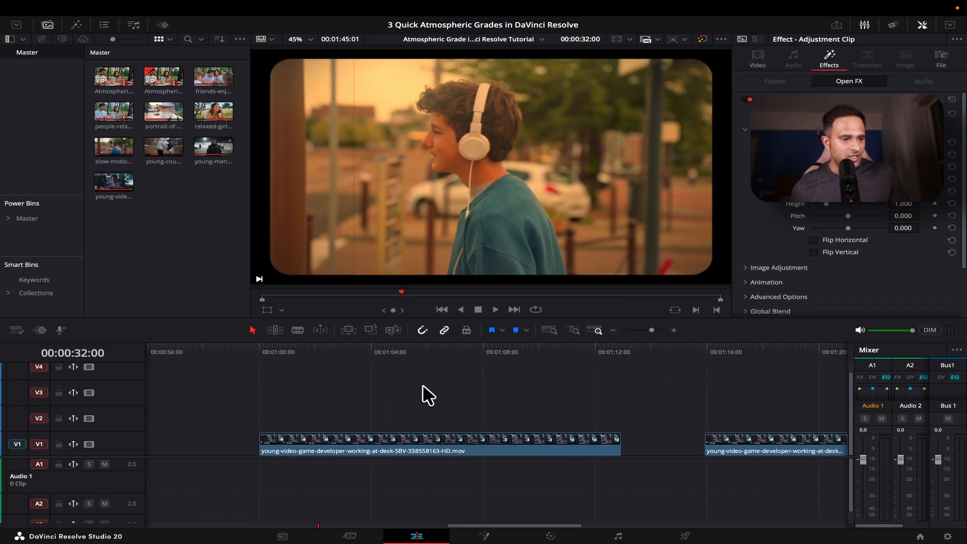
left_click(260, 349)
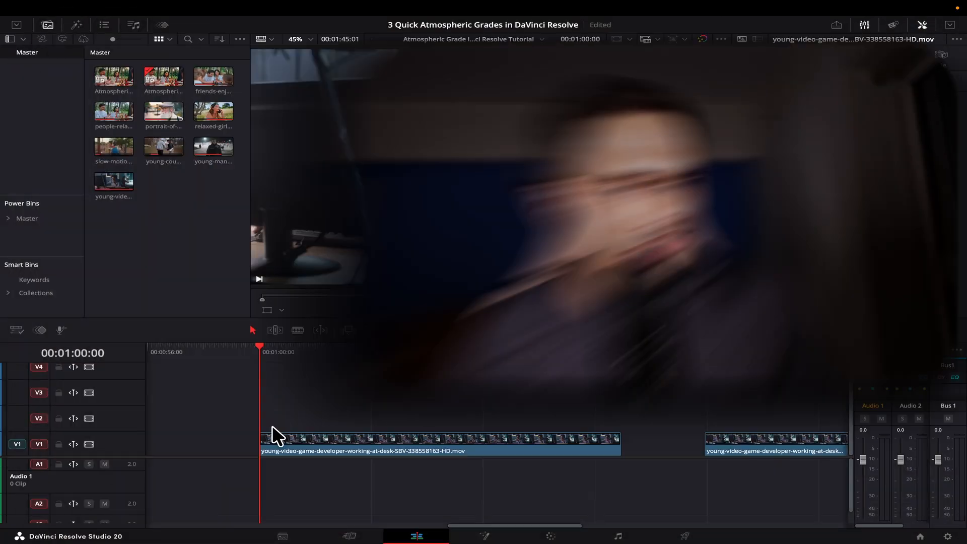
left_click(279, 440)
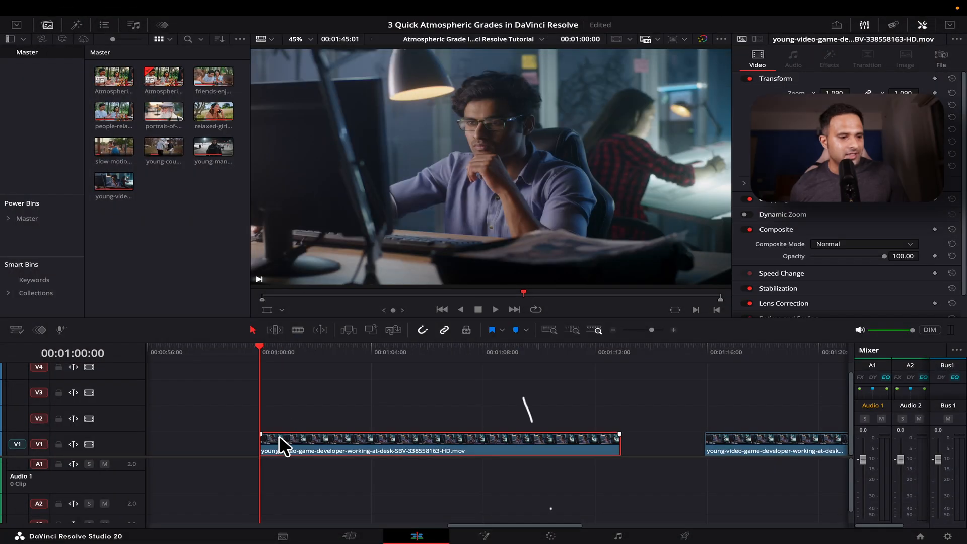
left_click(550, 537)
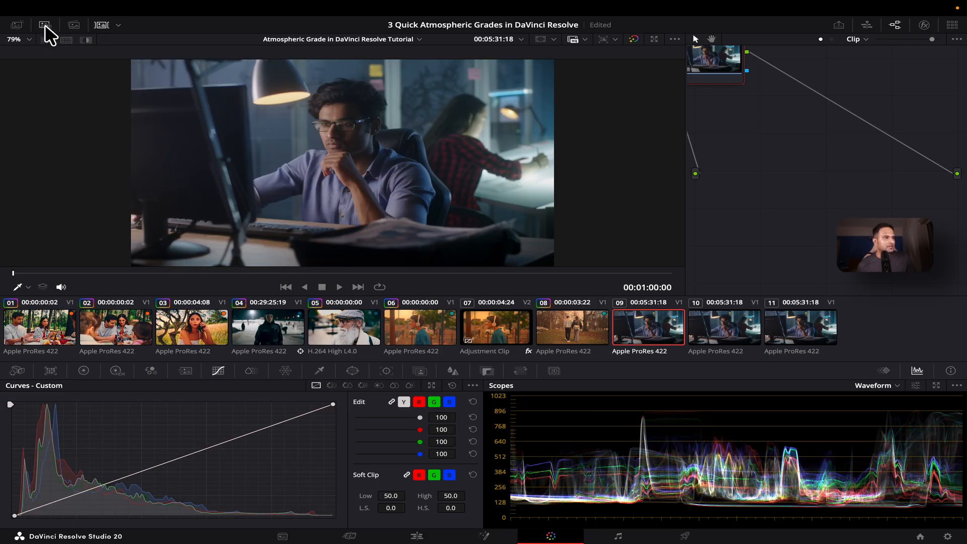
- Open the My LUT's folder inside Custom Lut's in the LUT browser
left_click(45, 23)
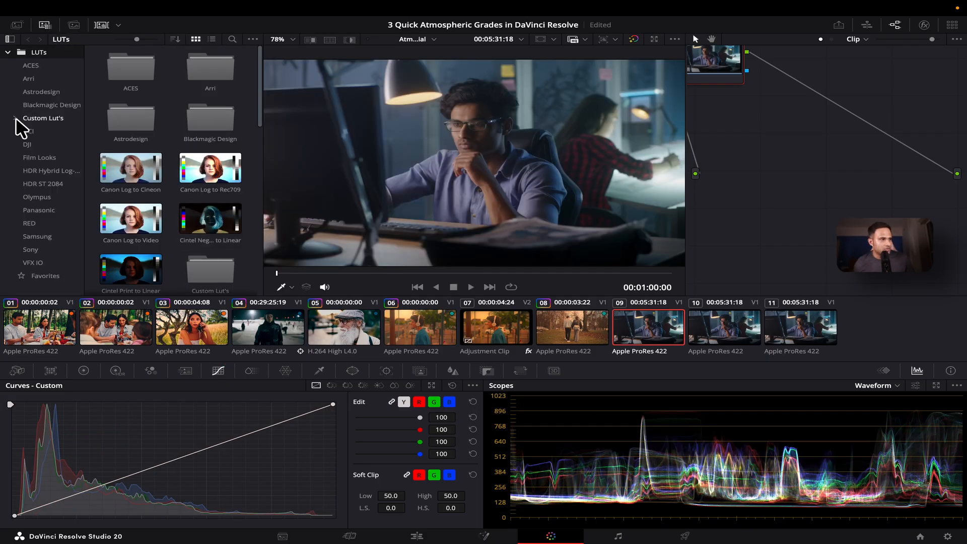
left_click(15, 117)
left_click(46, 130)
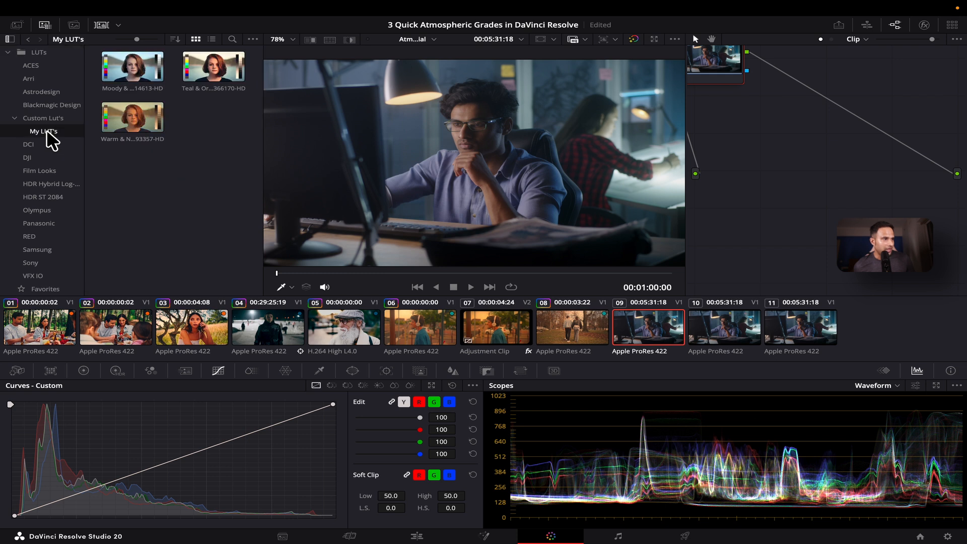
- Apply the custom Moody & Desaturated LUT to the current node of clip 10
key("Down")
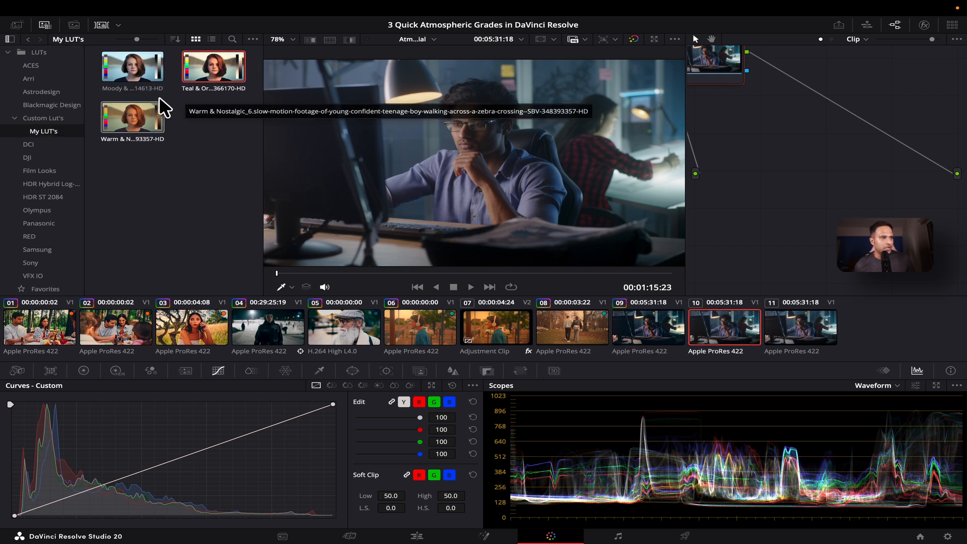
left_click(122, 70)
right_click(125, 73)
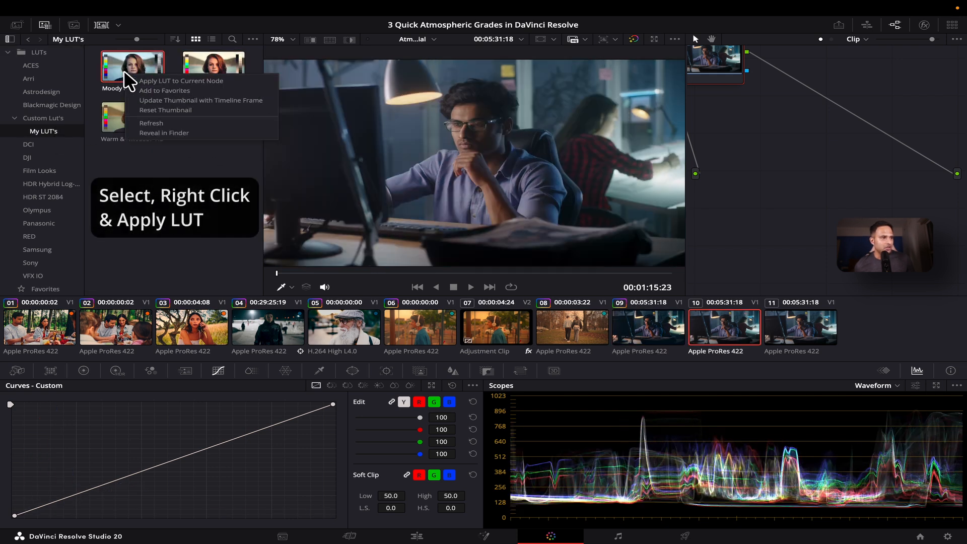
left_click(160, 79)
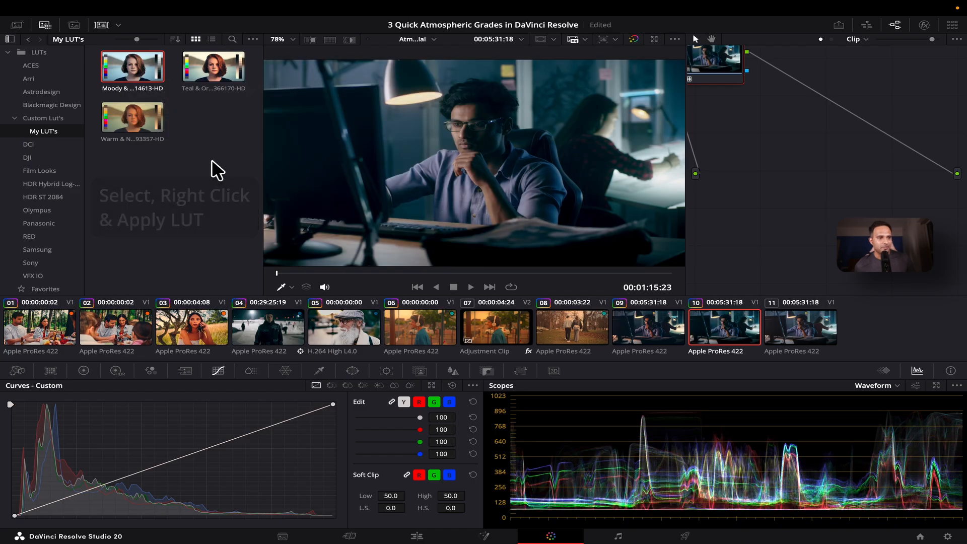